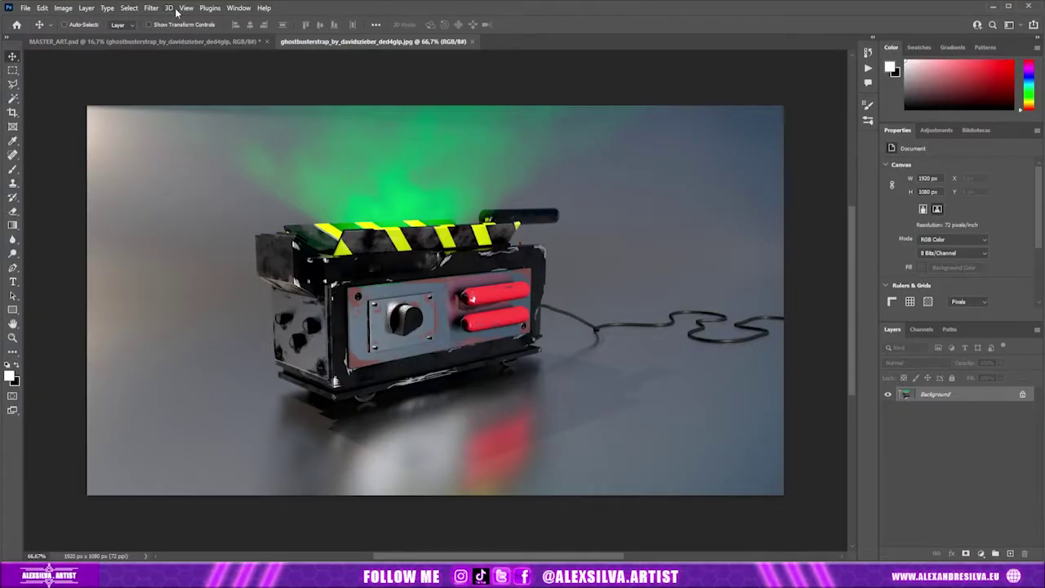
Bring up the Filter menu on the 1920 x 1080 ghost trap photo to reach Liquify
click(151, 8)
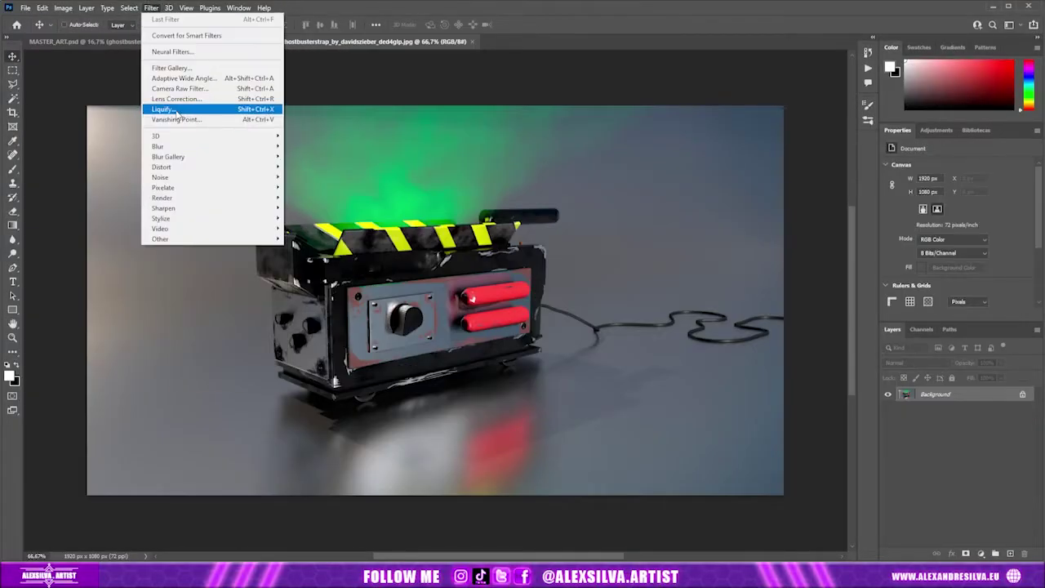
Add the cable and reflection to the trap selection, then shift the street photo behind the trap
click(129, 8)
click(12, 98)
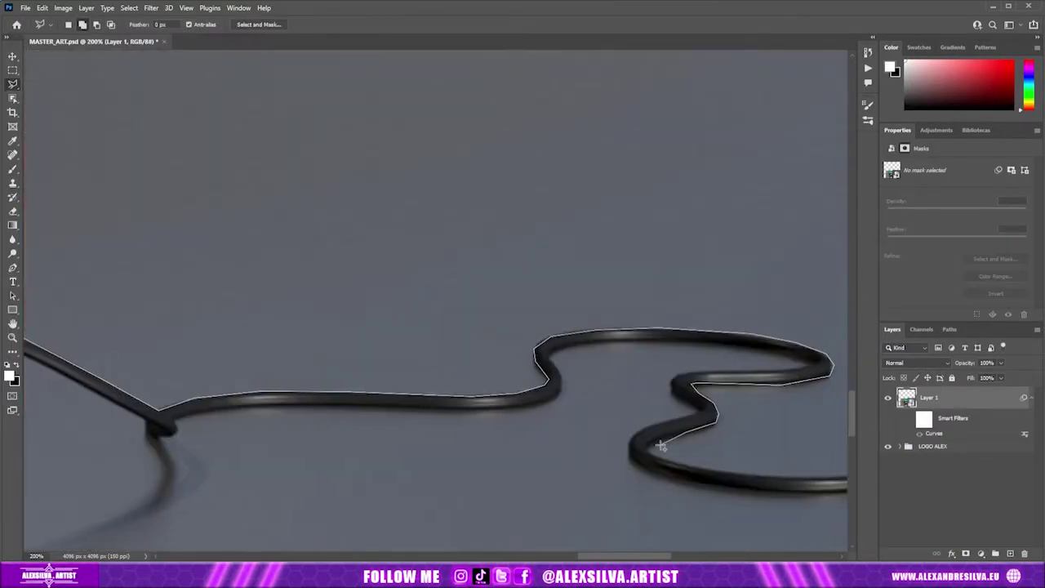
scroll(661, 445, right, 5)
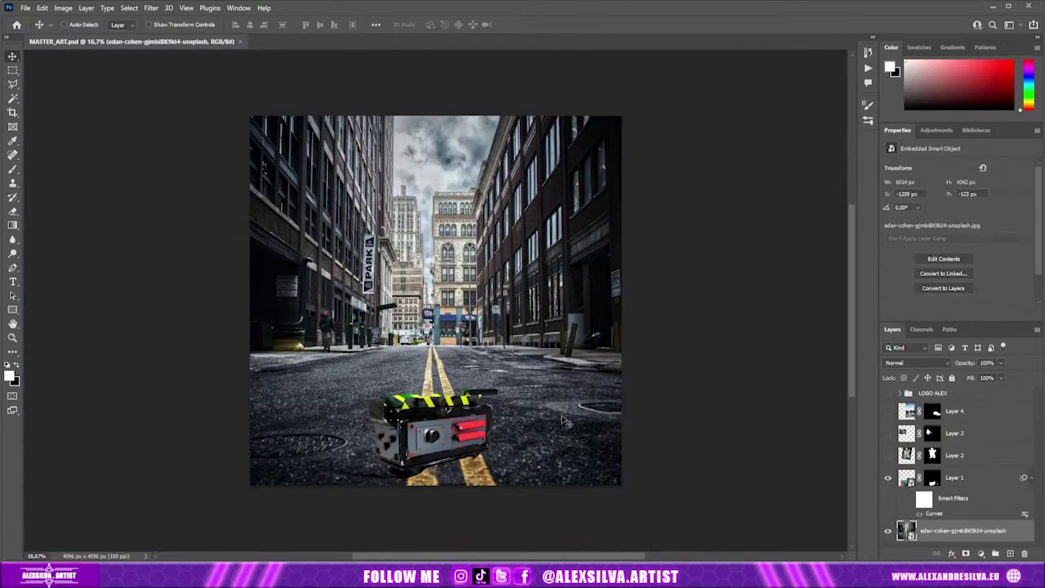
drag(564, 420, 555, 381)
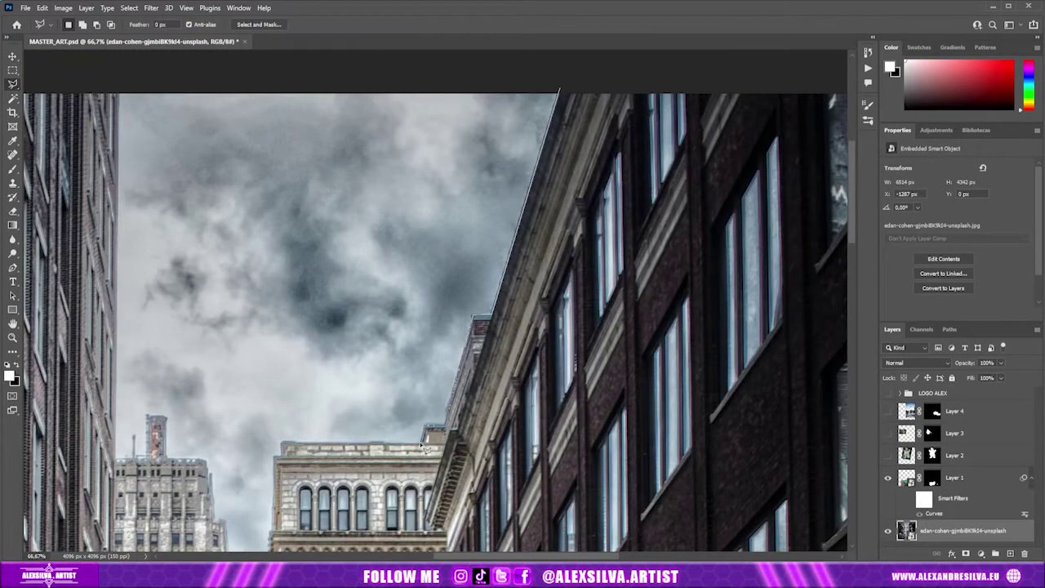
Scroll the view to review the sky area between the street buildings
scroll(278, 458, down, 5)
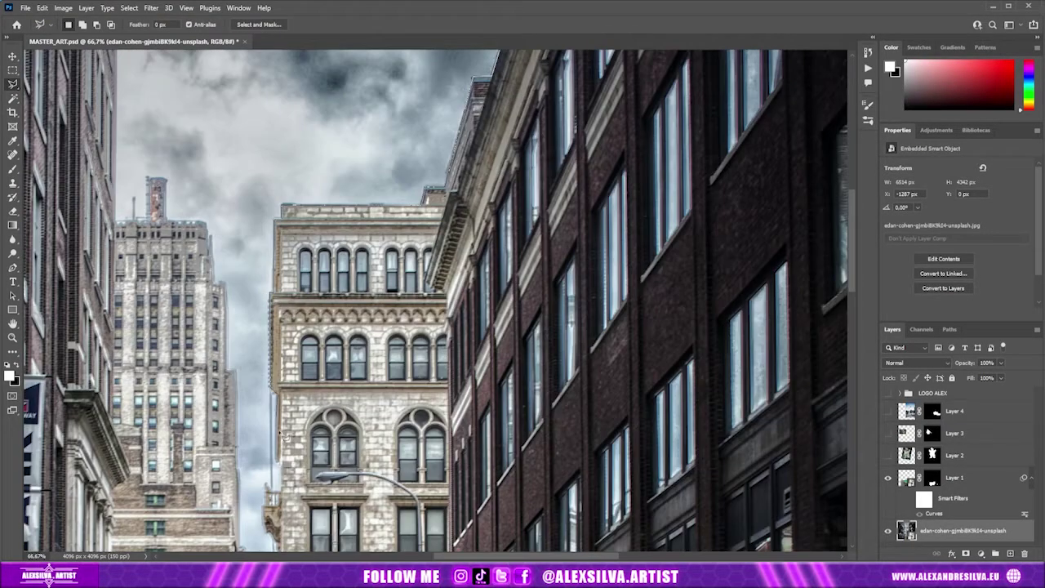
scroll(278, 419, down, 3)
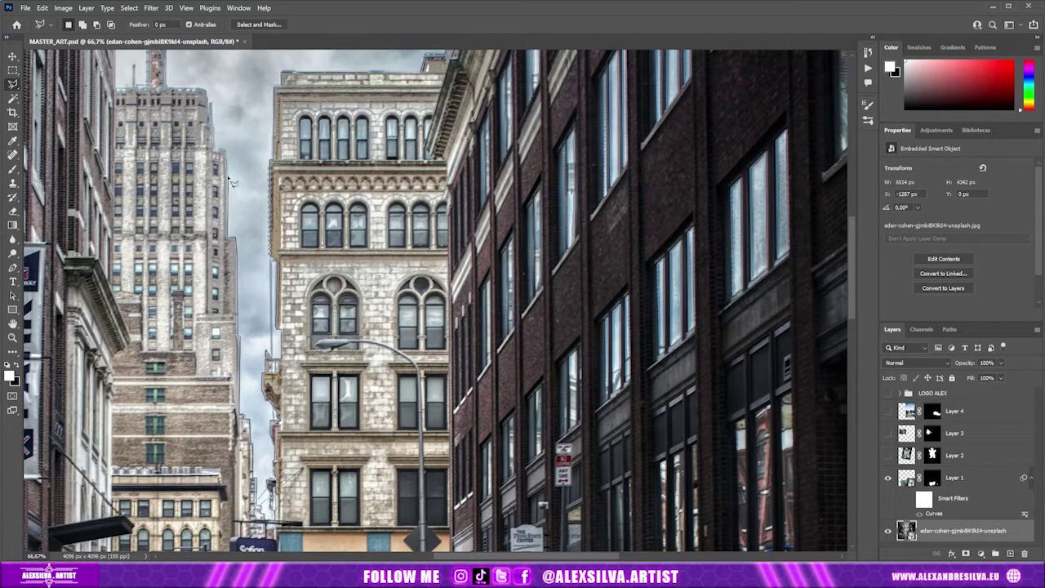
scroll(169, 87, up, 3)
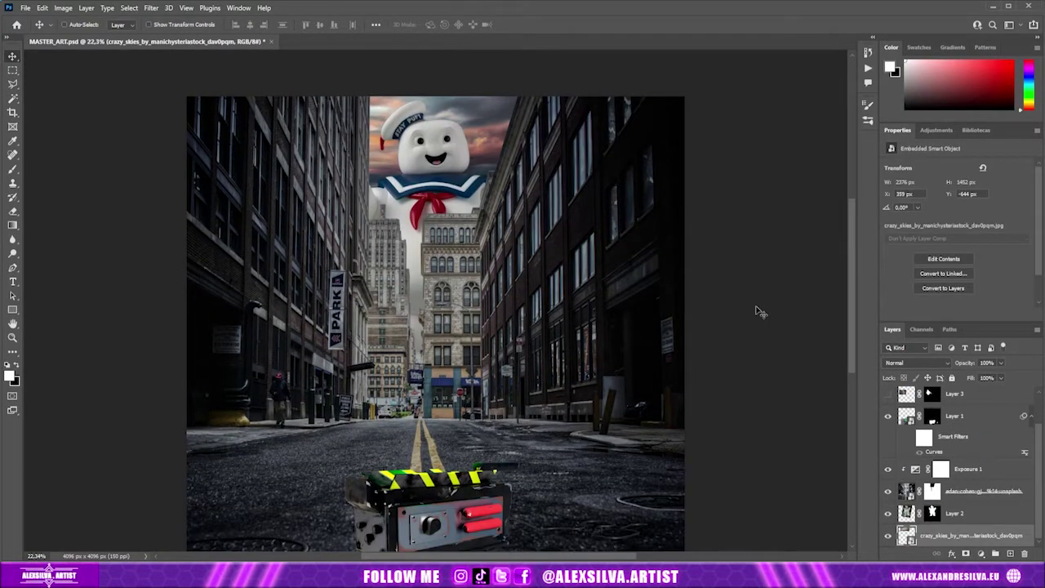
Paint white fog with a cloud brush on a new layer over Stay Puft's lower body
key(ctrl+shift+alt+n)
text(fog)
click(12, 171)
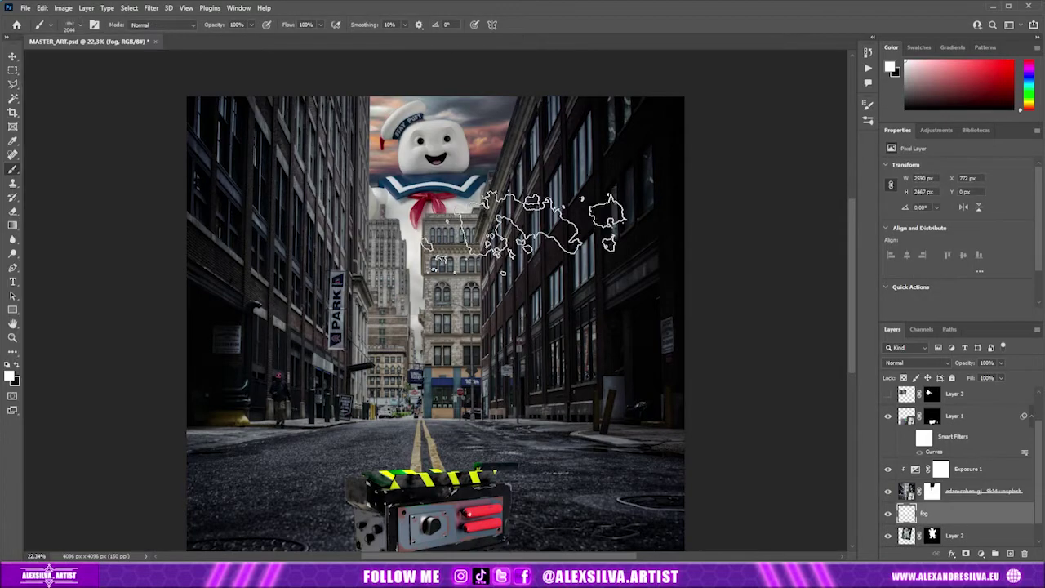
drag(441, 196, 536, 222)
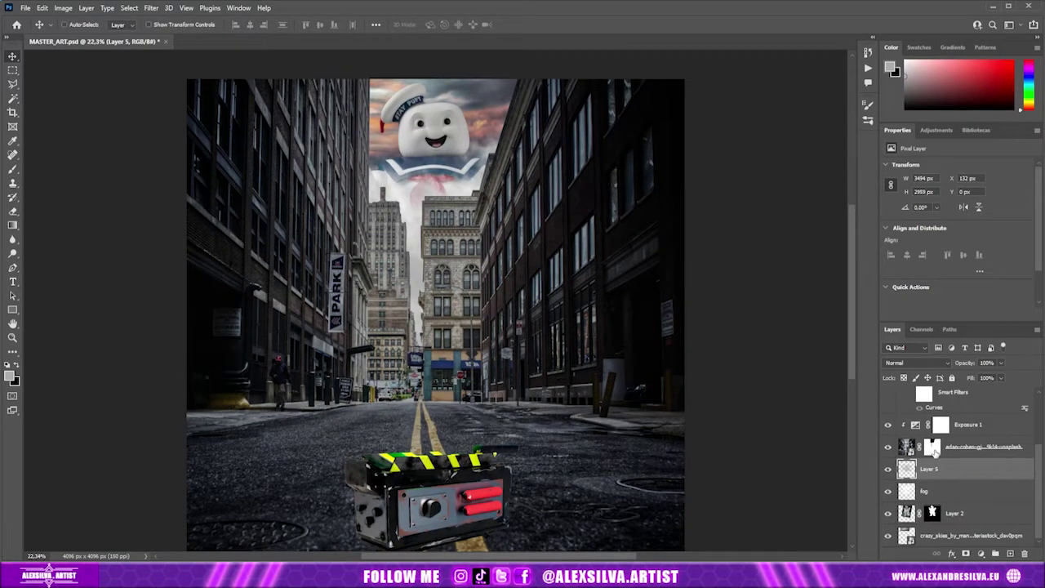
Add a Hue/Saturation adjustment layer above the sky and set its hue and saturation
click(956, 513)
click(981, 554)
click(1004, 432)
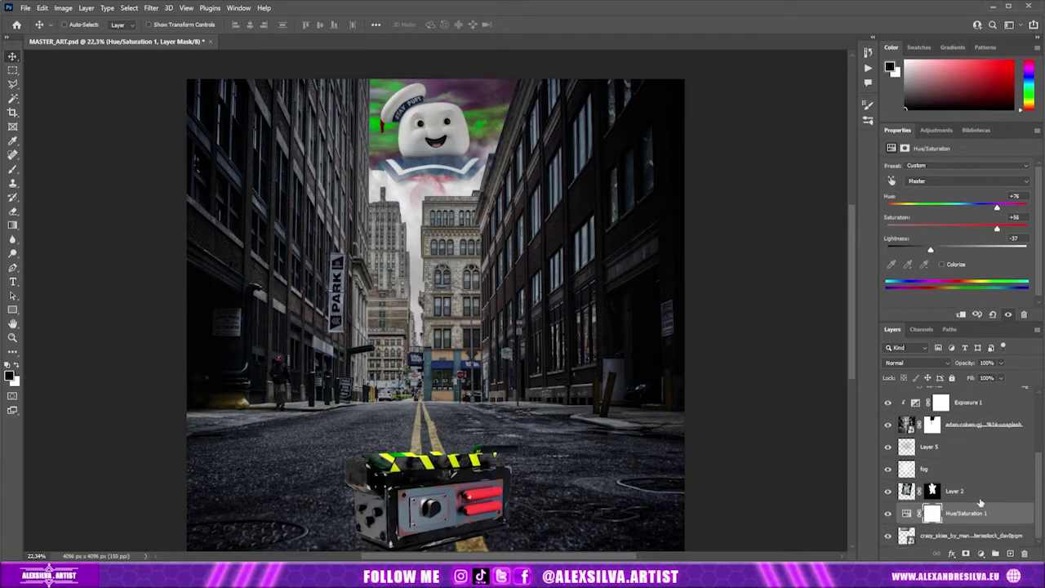
Blend the Hue/Saturation tint in Linear Light and shift the sky sideways behind Stay Puft
click(910, 363)
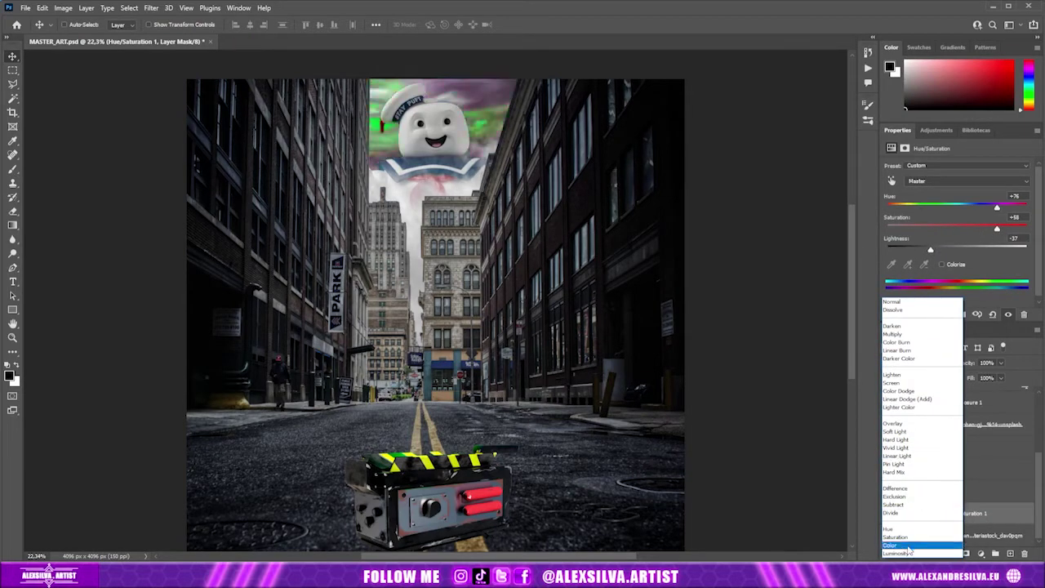
drag(490, 112, 547, 111)
click(932, 513)
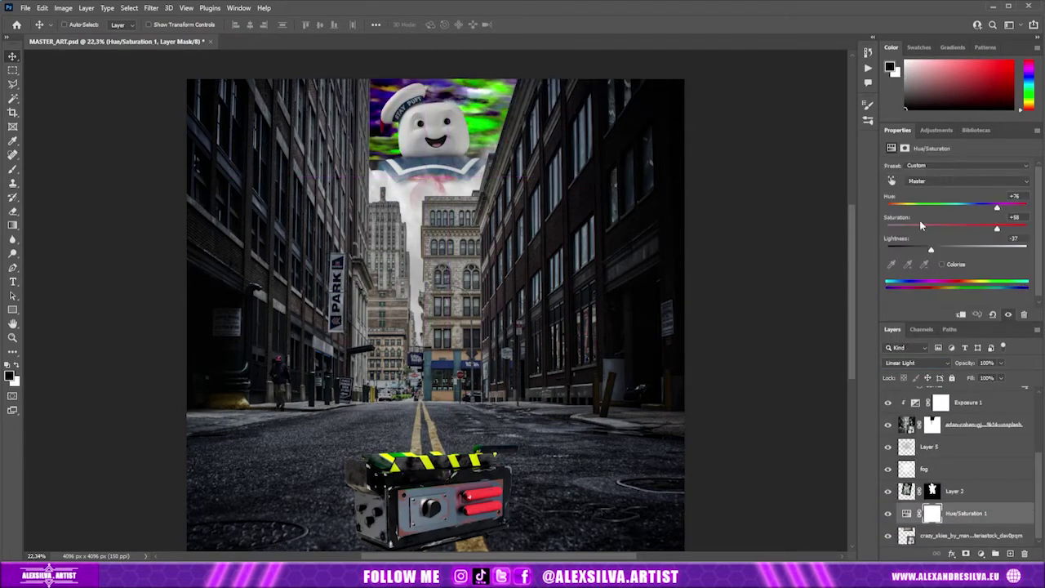
key(b)
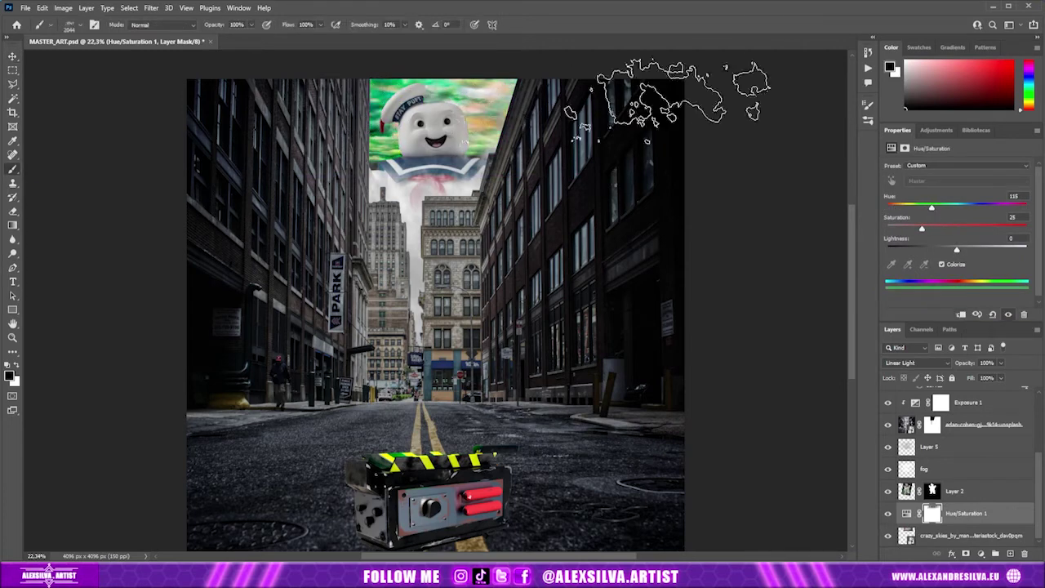
Select the sky layer for moving, hide the fog layer and select Layer 2
click(972, 536)
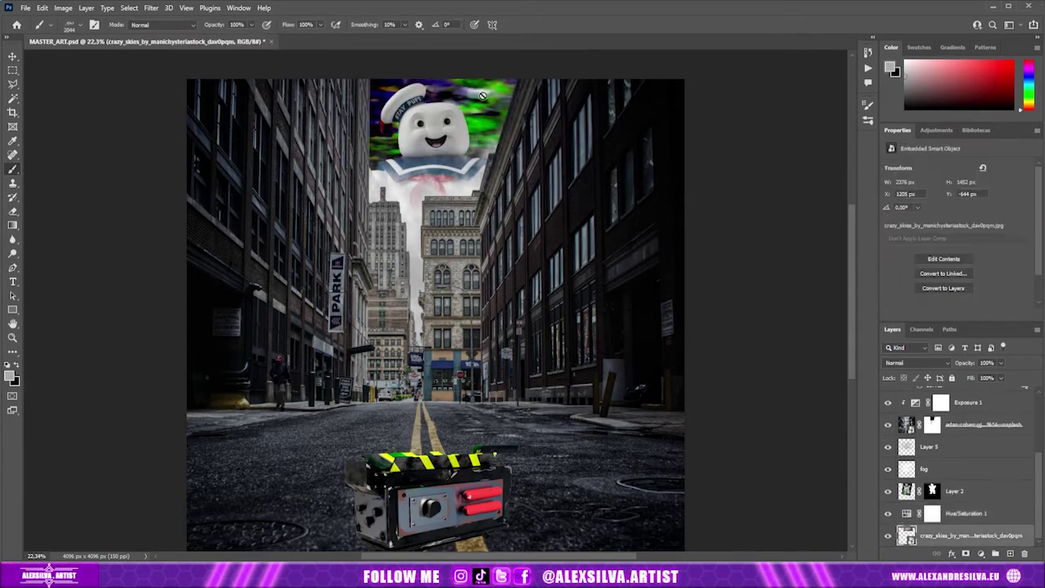
key(v)
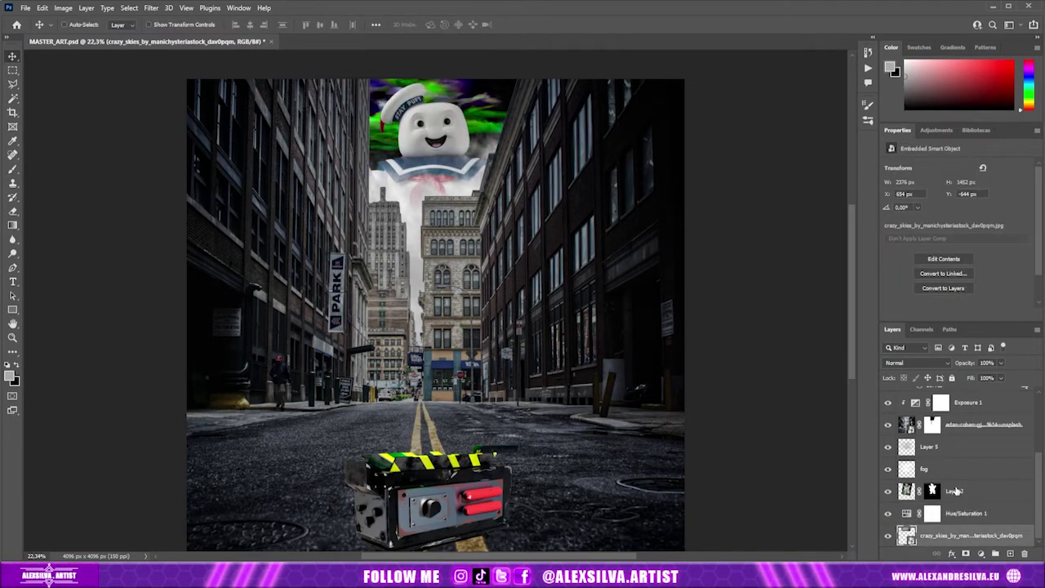
click(957, 491)
click(889, 468)
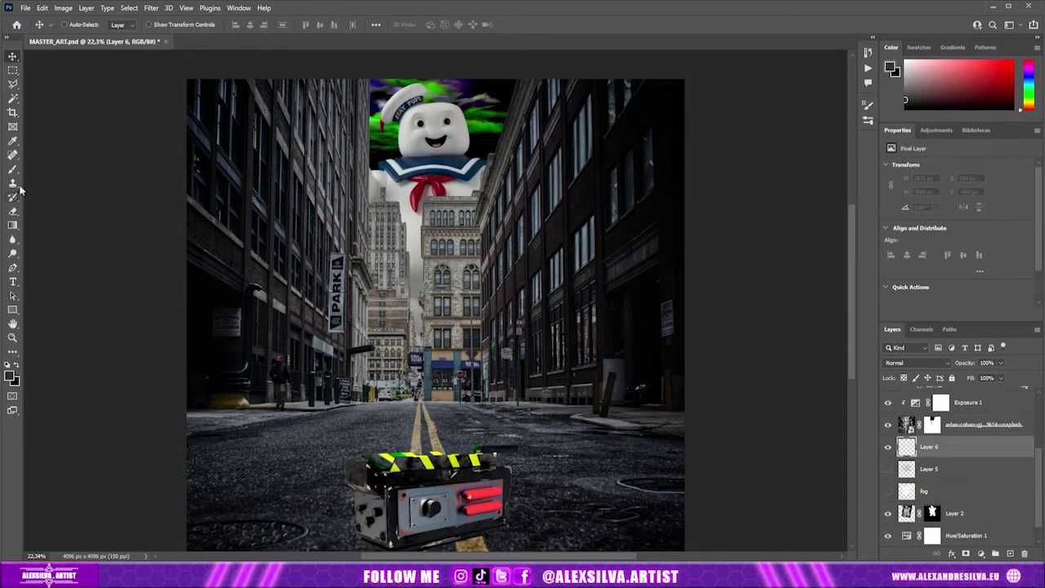
Paint grey fog over Stay Puft's lower body and make both fog layers visible again
key(b)
drag(457, 217, 453, 280)
drag(888, 469, 888, 491)
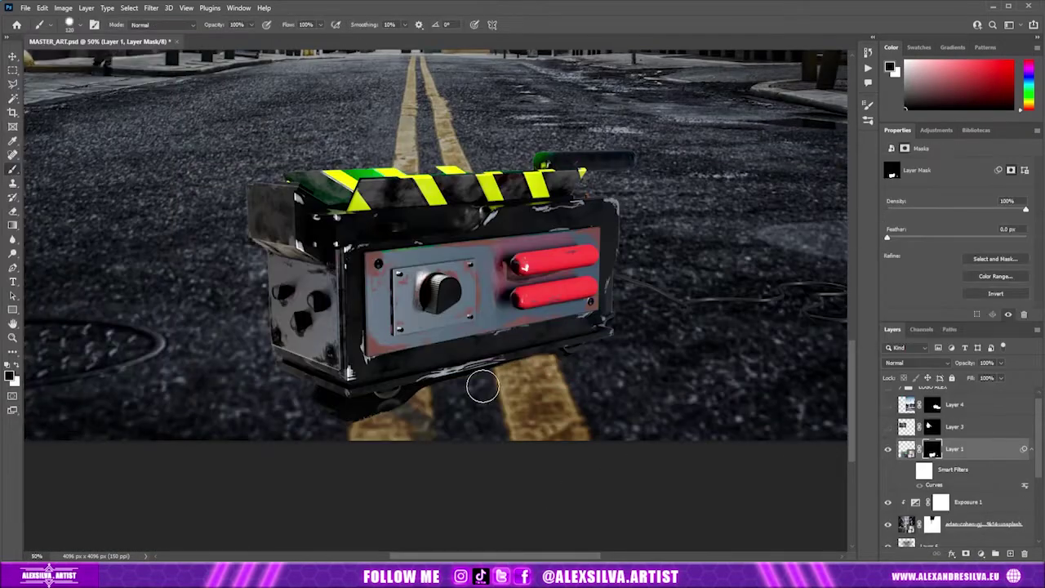
Trace the trap's bottom edge with the Polygonal Lasso
key(l)
scroll(388, 437, up, 2)
click(167, 298)
click(310, 353)
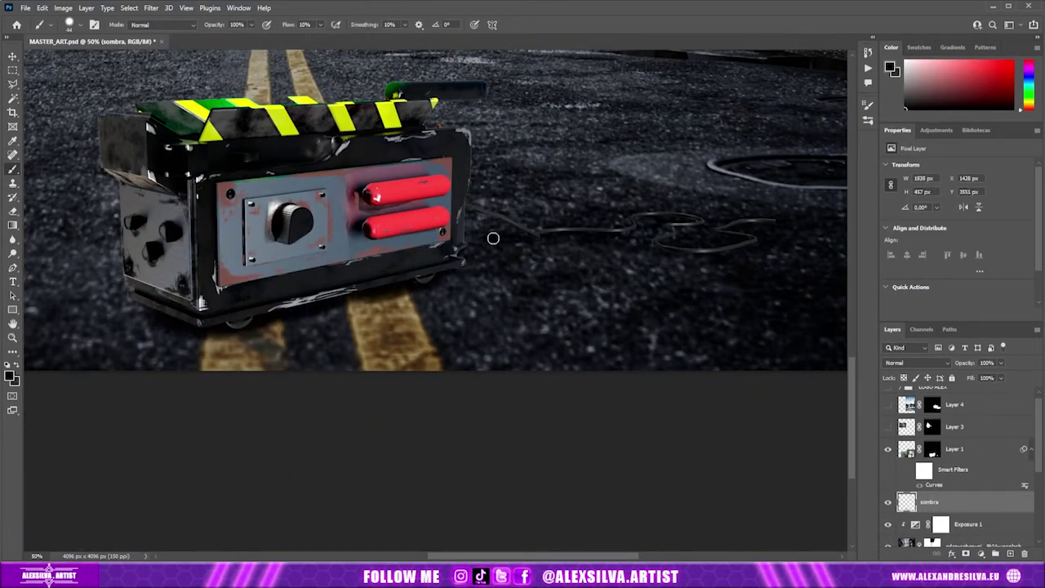
scroll(494, 238, up, 1)
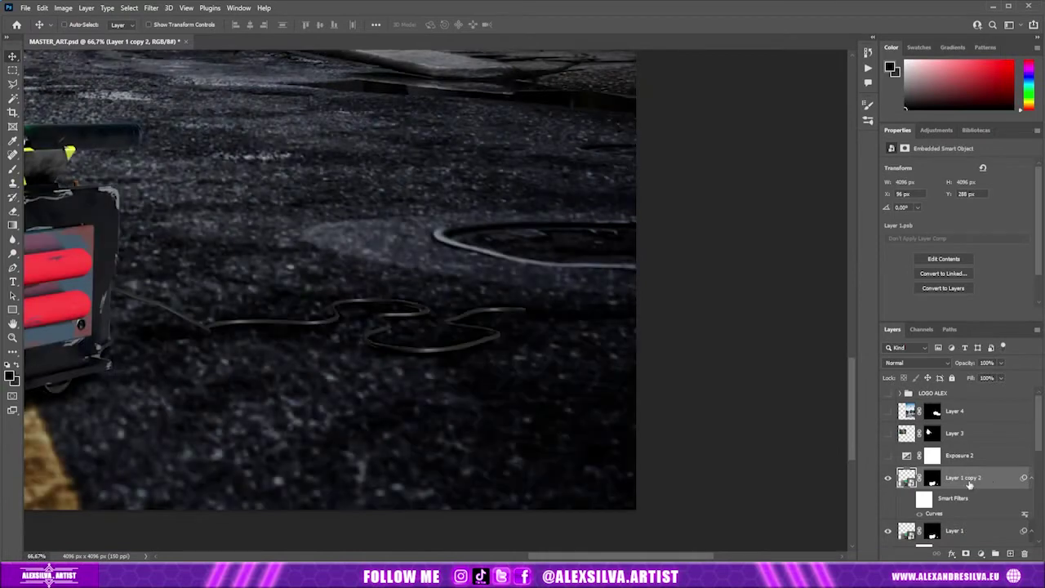
Rasterize Layer 1 copy 2 and mask a stretched strip to extend the cable across the road
right_click(969, 484)
click(1009, 270)
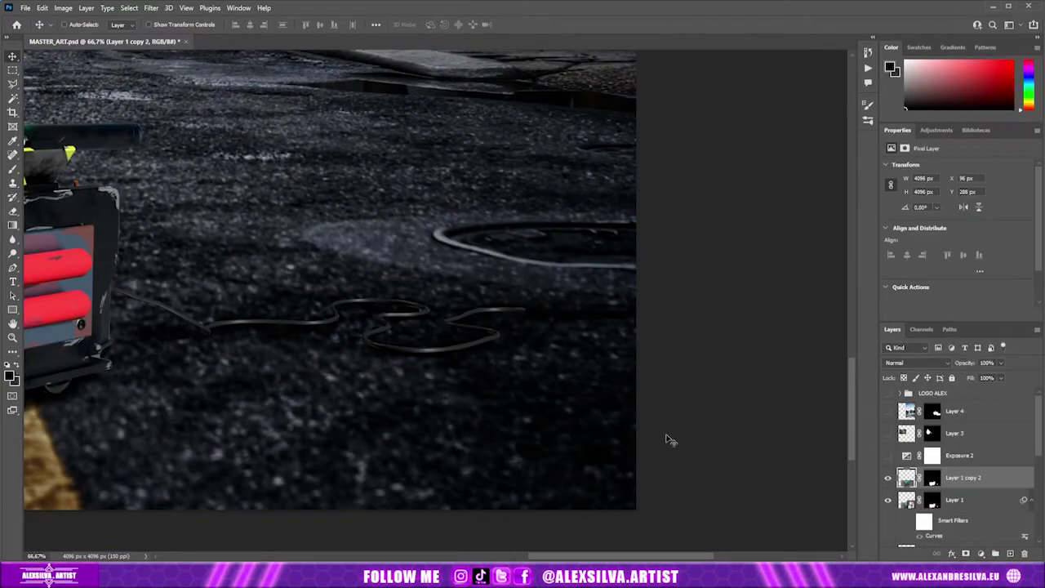
click(966, 554)
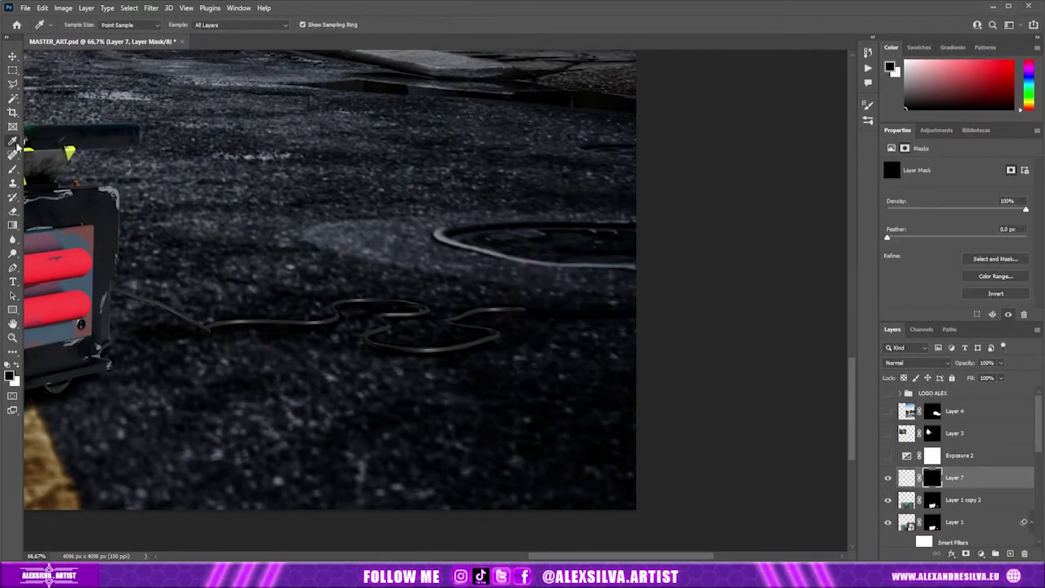
click(12, 169)
scroll(296, 328, up, 2)
key(ctrl+i)
key(i)
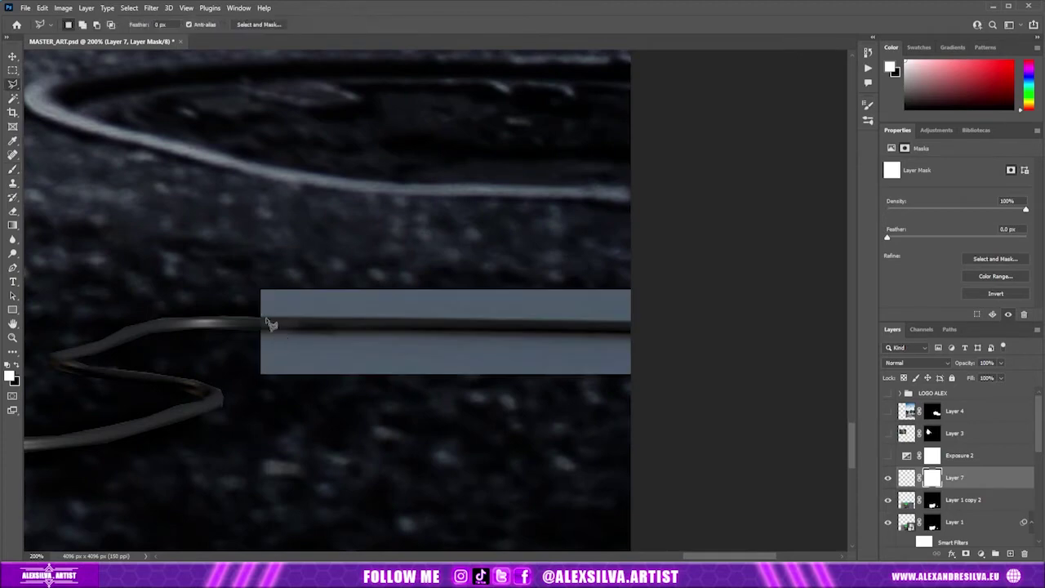
click(251, 319)
key(ctrl+shift+i)
key(Delete)
key(ctrl+d)
Group the trap layers, clip the Exposure adjustment to the group, and select Layer 3
key(alt+shift+bracketleft)
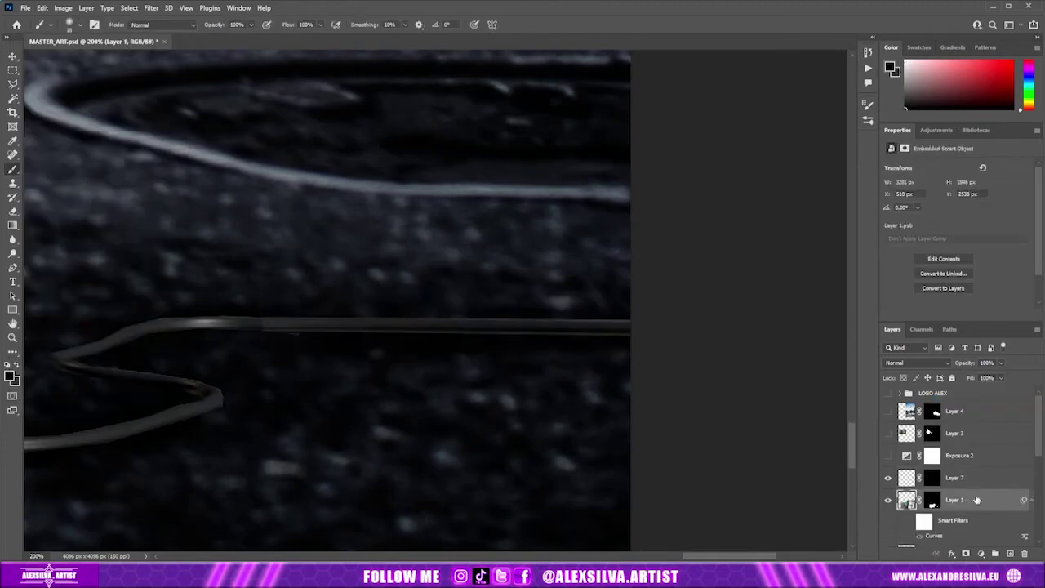
key(ctrl+g)
key(ctrl+alt+g)
key(ctrl+0)
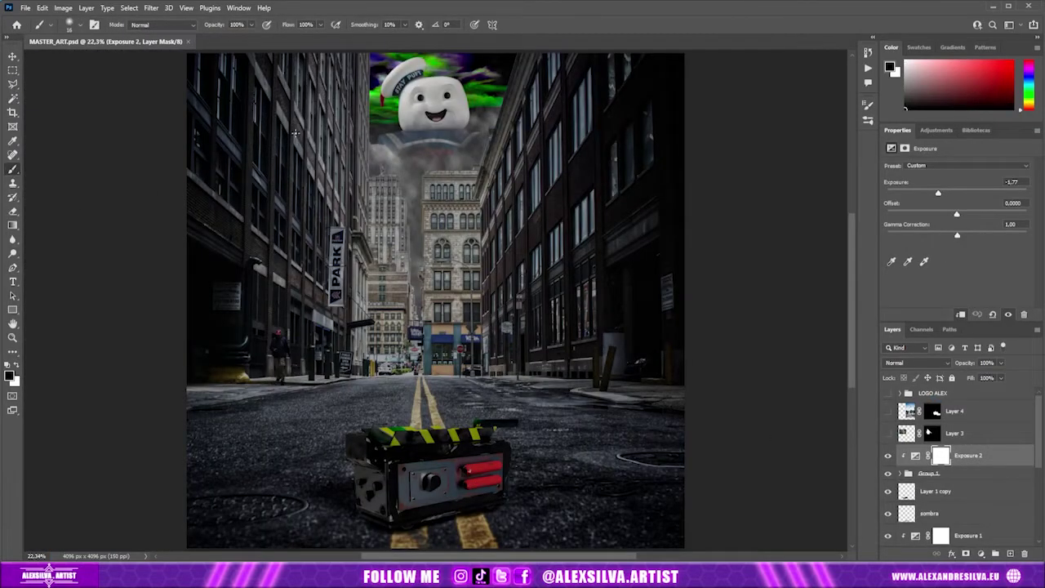
key(v)
key(ctrl+minus)
scroll(925, 507, down, 2)
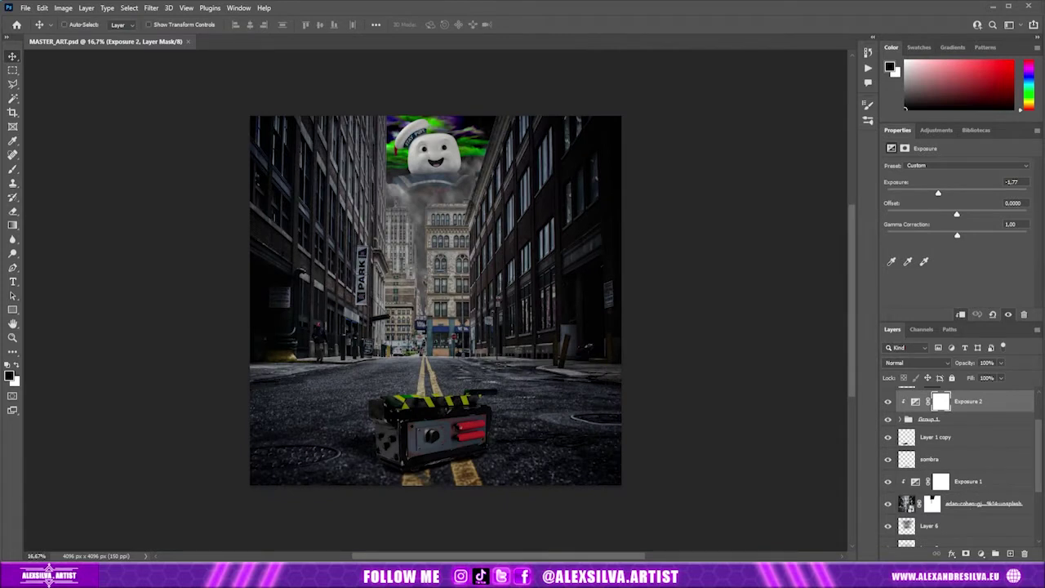
scroll(966, 446, up, 2)
click(931, 432)
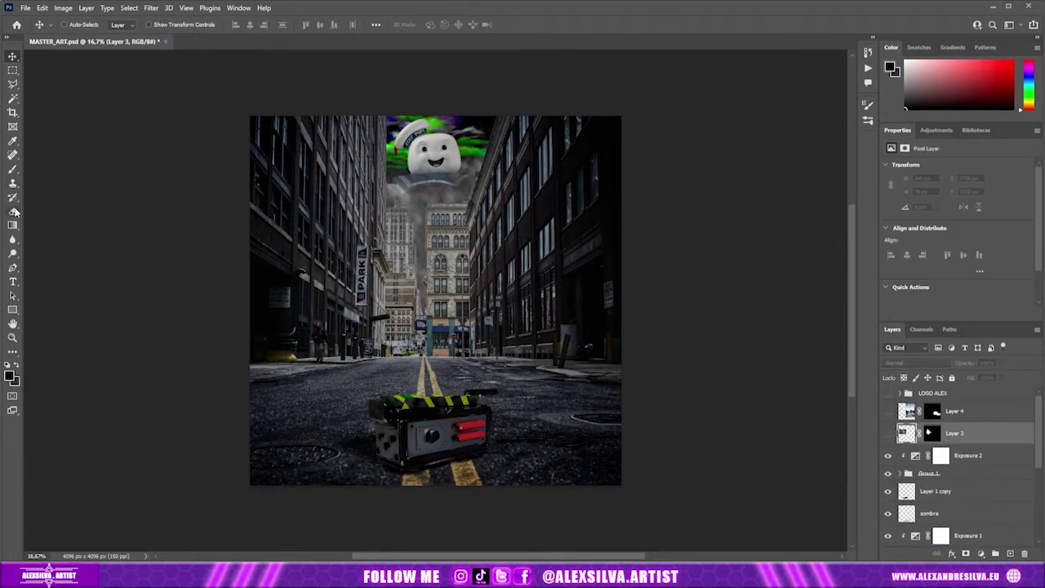
Add the spotlight beam layer above Layer 3, deselect, and add Hue/Saturation 2 above it
key(b)
key(ctrl+shift+alt+n)
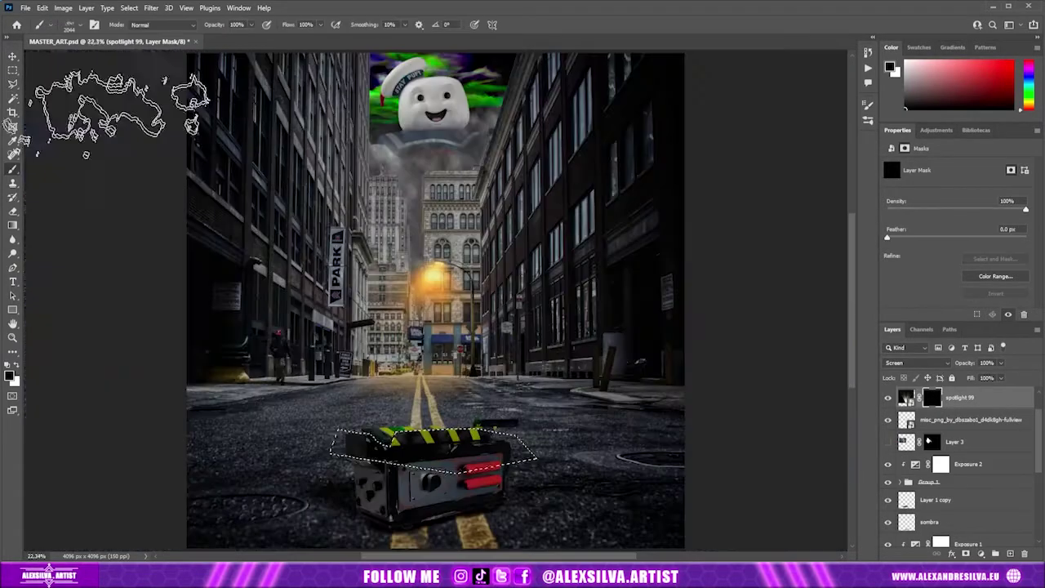
key(ctrl+d)
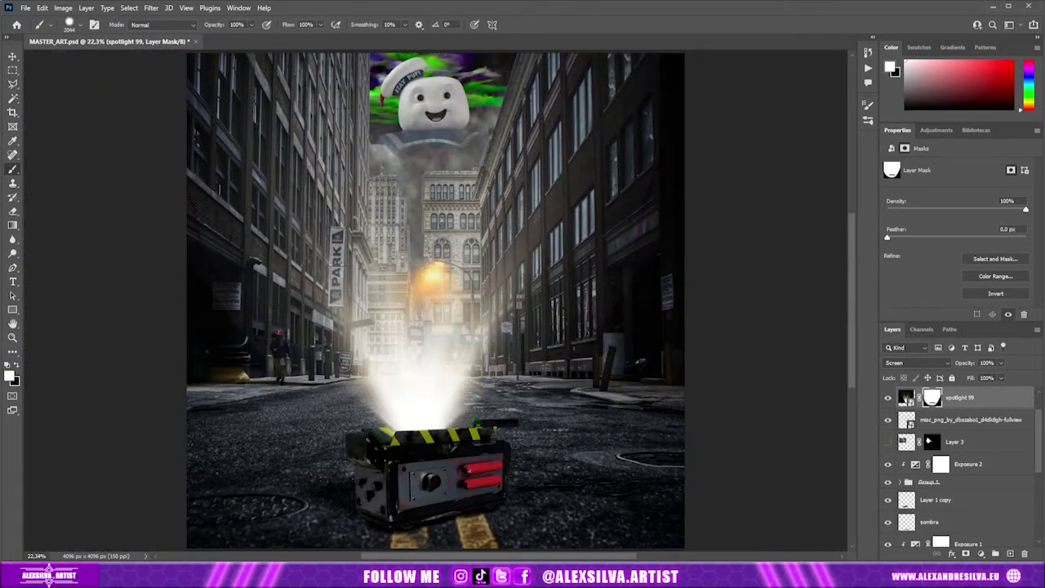
scroll(959, 440, up, 2)
click(996, 554)
click(992, 433)
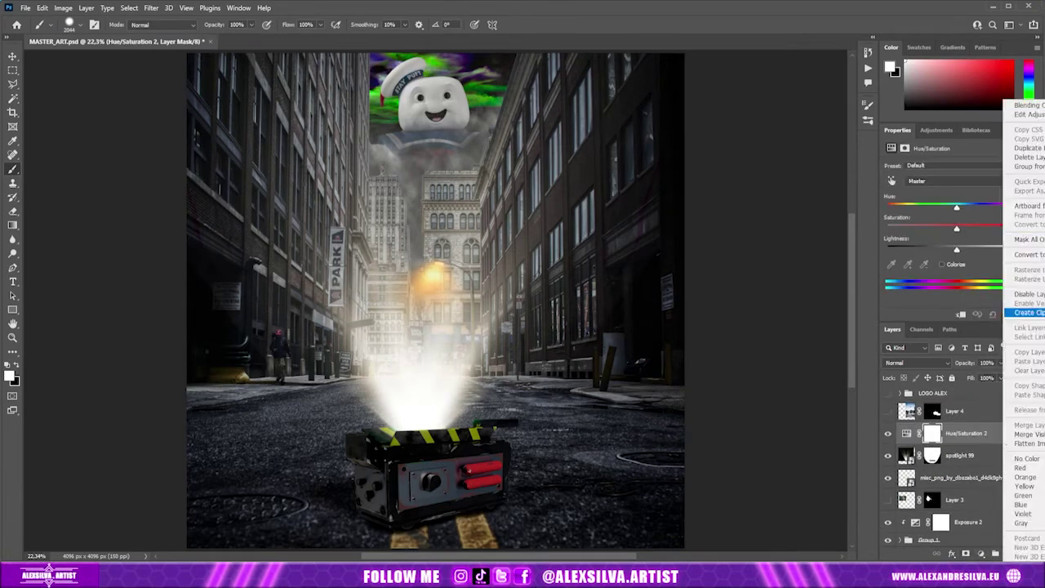
Clip Hue/Saturation 2 to the beam and paint soft green fog at 11% flow across the top
click(941, 263)
drag(923, 207, 931, 210)
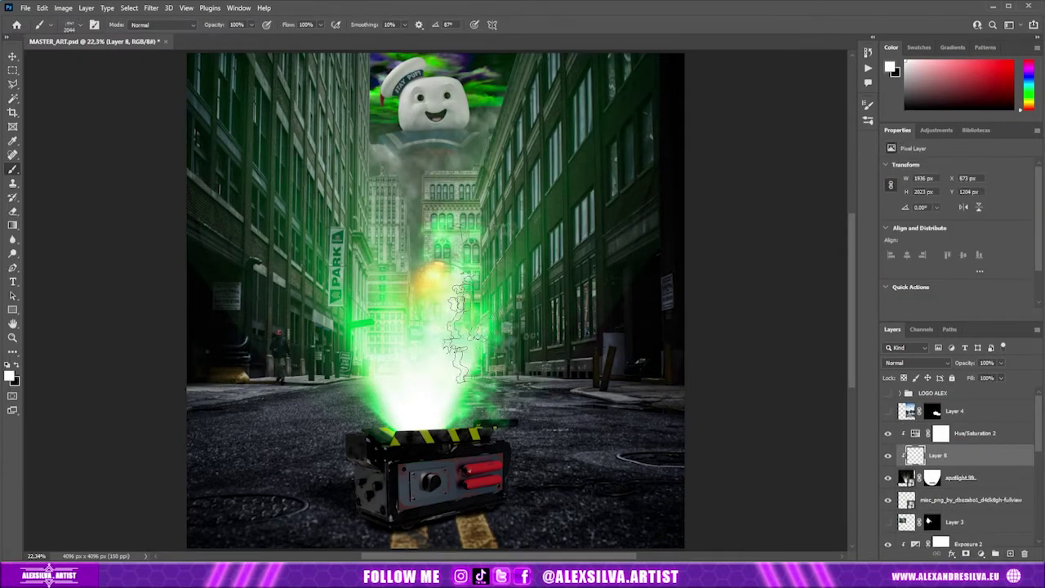
right_click(431, 351)
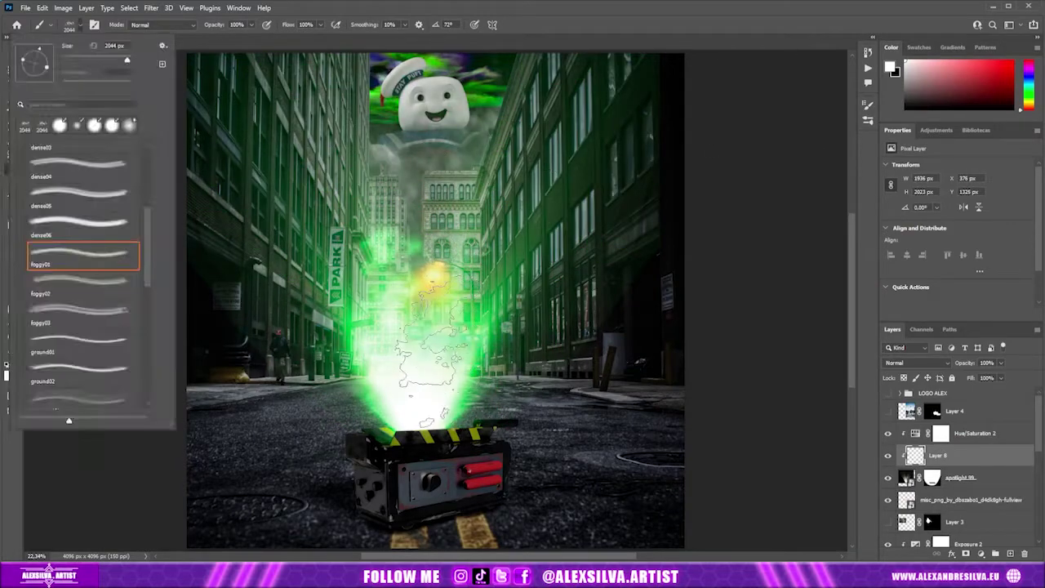
key(Escape)
key(shift+1)
key(shift+1)
drag(490, 228, 481, 102)
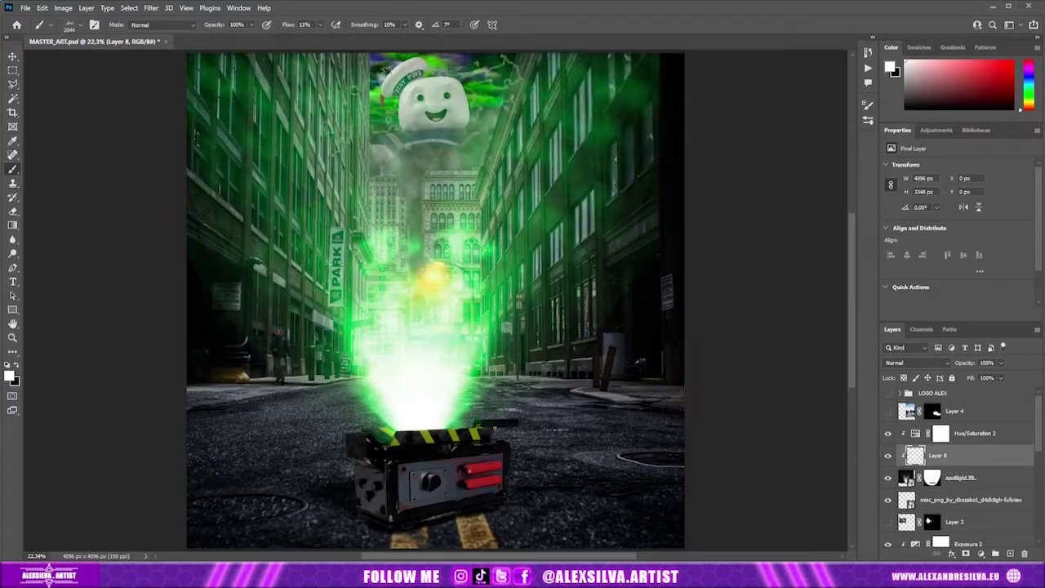
Show the full Stay Puft marshmallow body and select the spotlight 99 layer
click(12, 55)
click(888, 479)
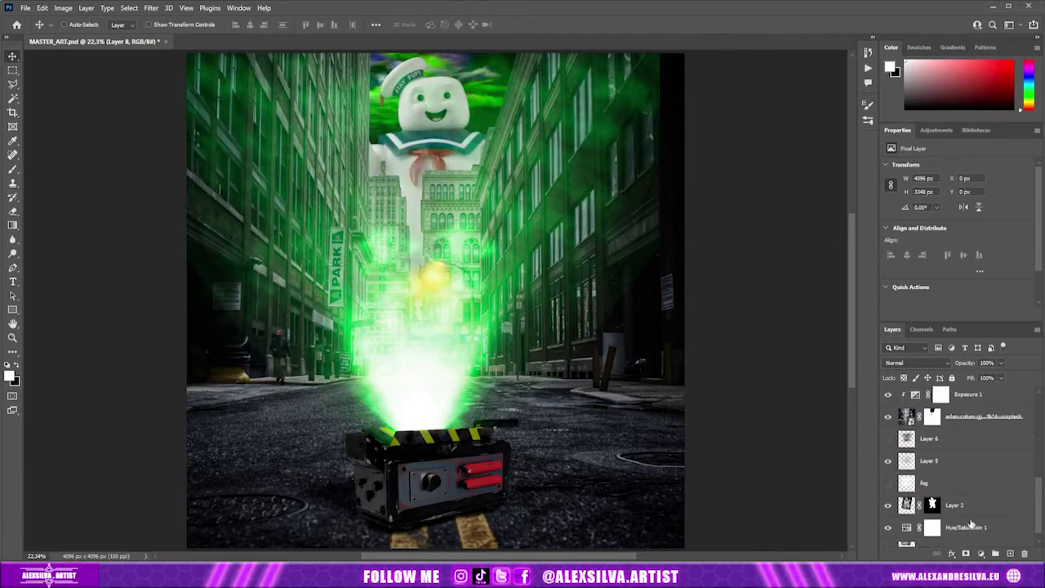
scroll(966, 472, up, 5)
click(959, 478)
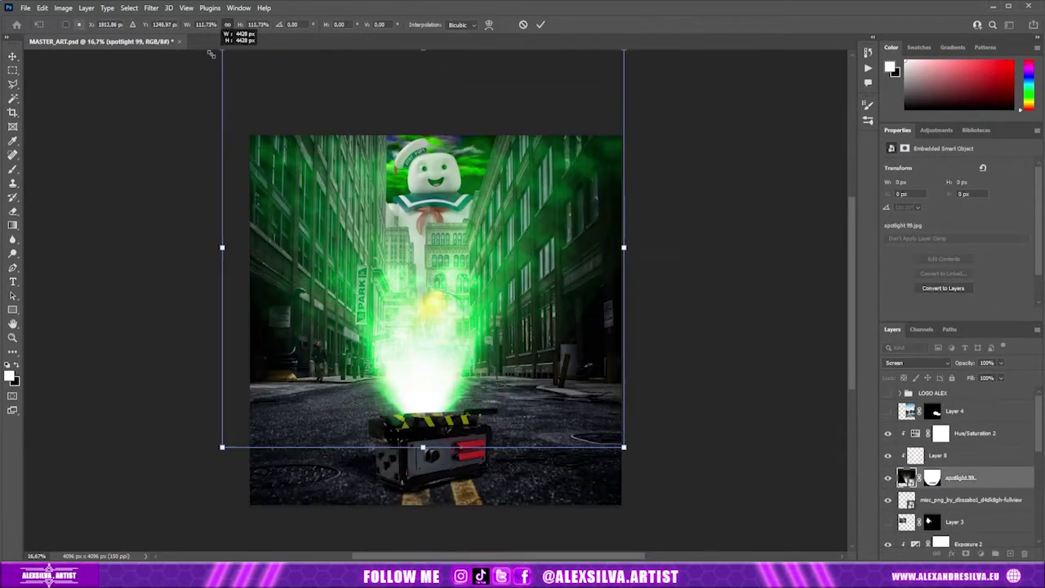
Lasso the trap's lid and mask it out of the spotlight 99 beam
scroll(618, 139, up, 5)
scroll(618, 138, down, 5)
scroll(552, 348, up, 5)
key(l)
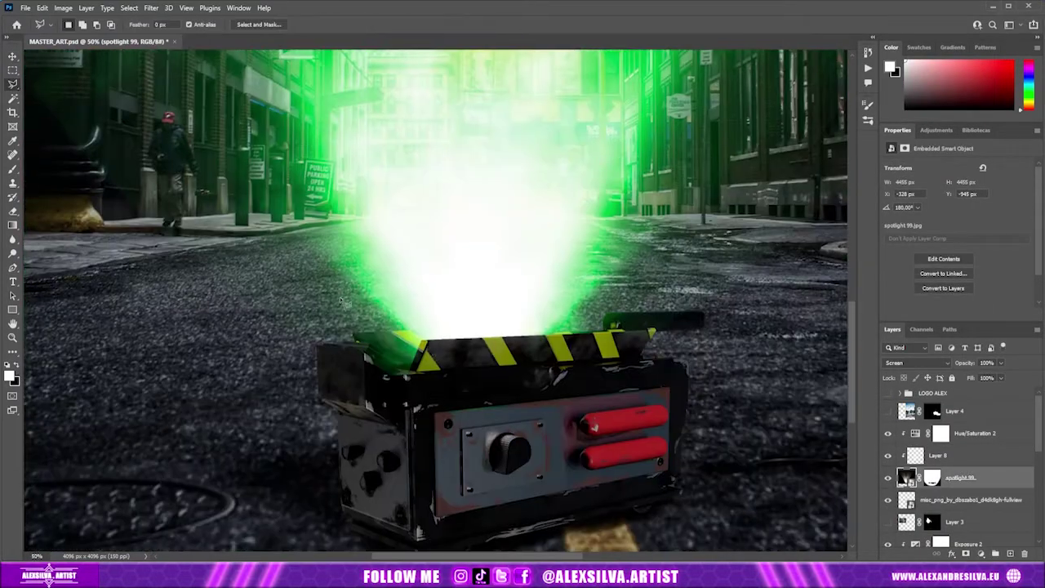
scroll(552, 347, up, 3)
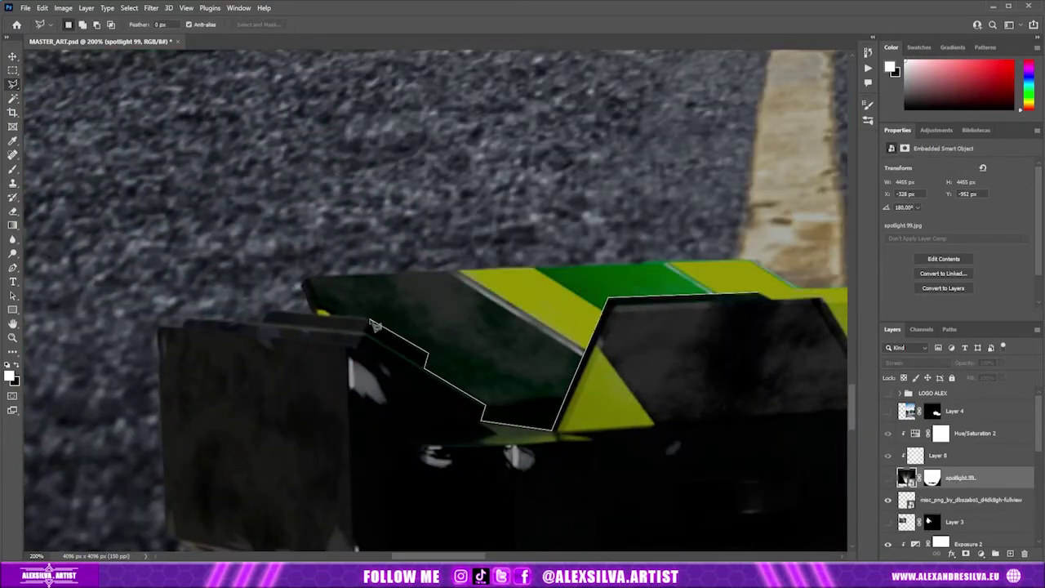
click(261, 310)
click(230, 433)
click(579, 525)
click(699, 373)
Brush the mask to clear glow over the lid, fit the image, and save the document
key(b)
drag(495, 434, 256, 454)
key(ctrl+0)
key(ctrl+s)
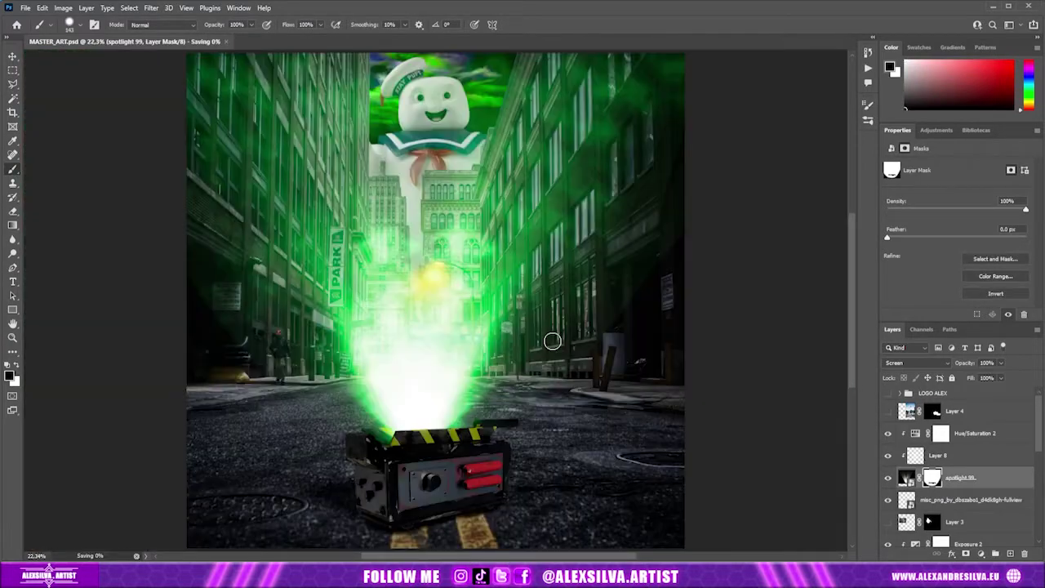
scroll(888, 519, down, 5)
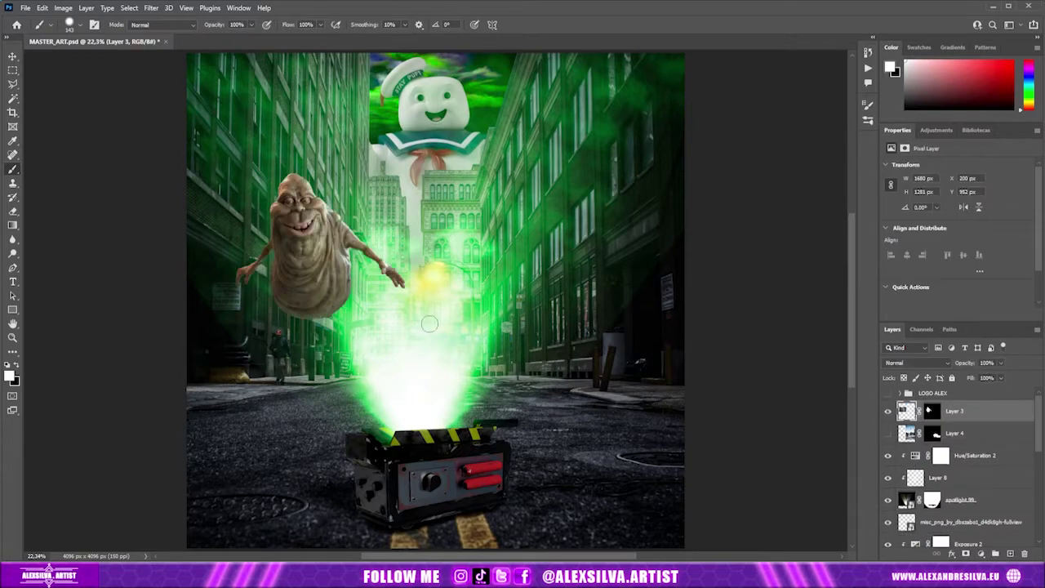
Move the Layer 3 ghost below the smoke layer and preview its blend modes
drag(951, 402, 968, 472)
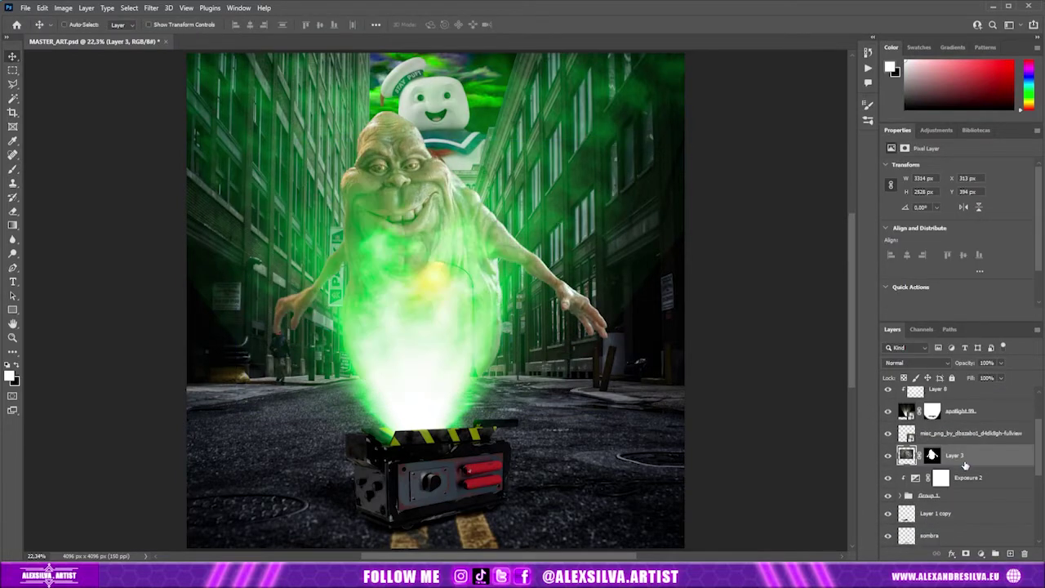
click(908, 362)
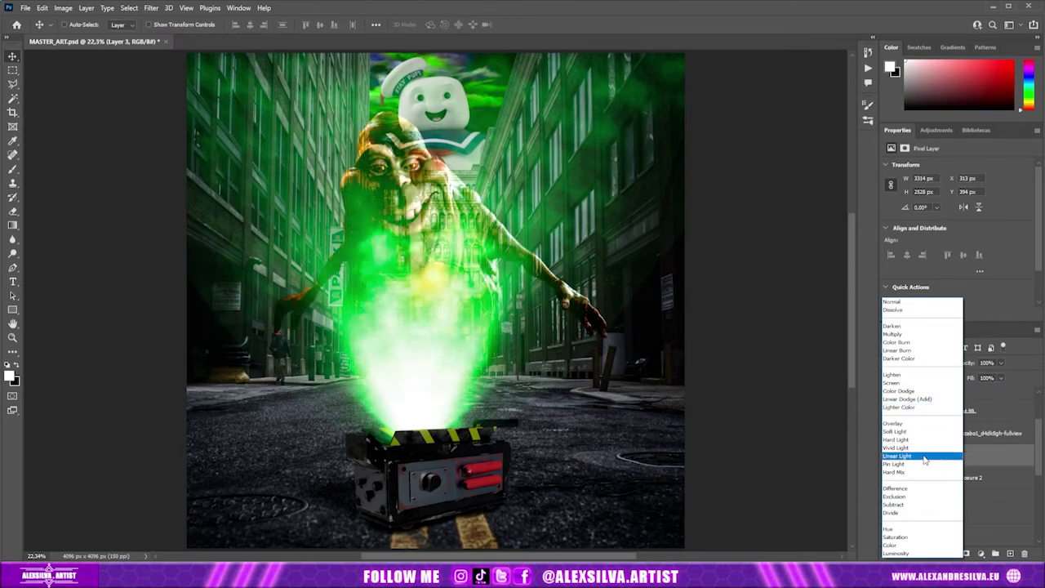
key(Escape)
click(980, 496)
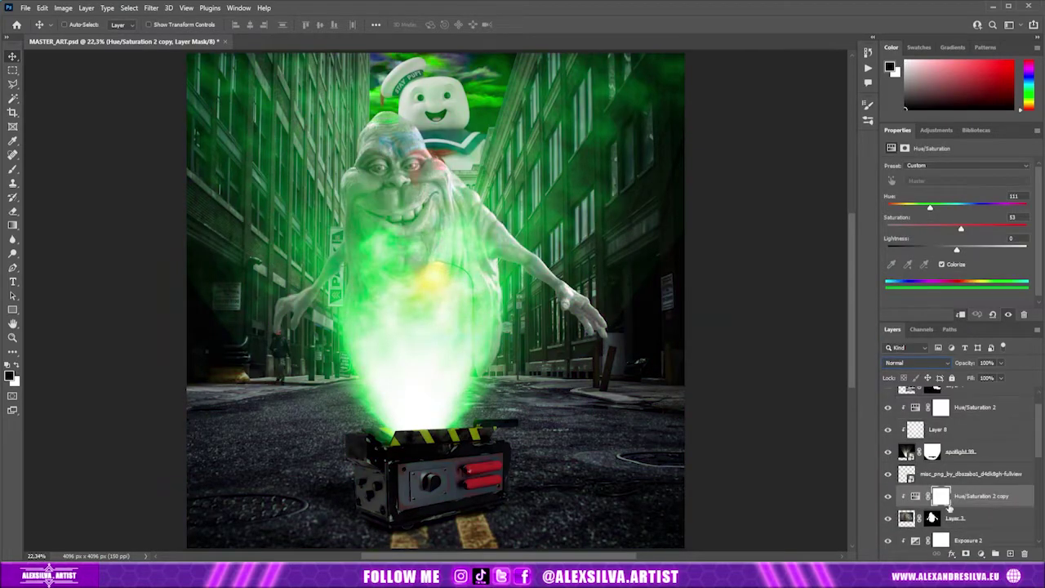
double_click(980, 518)
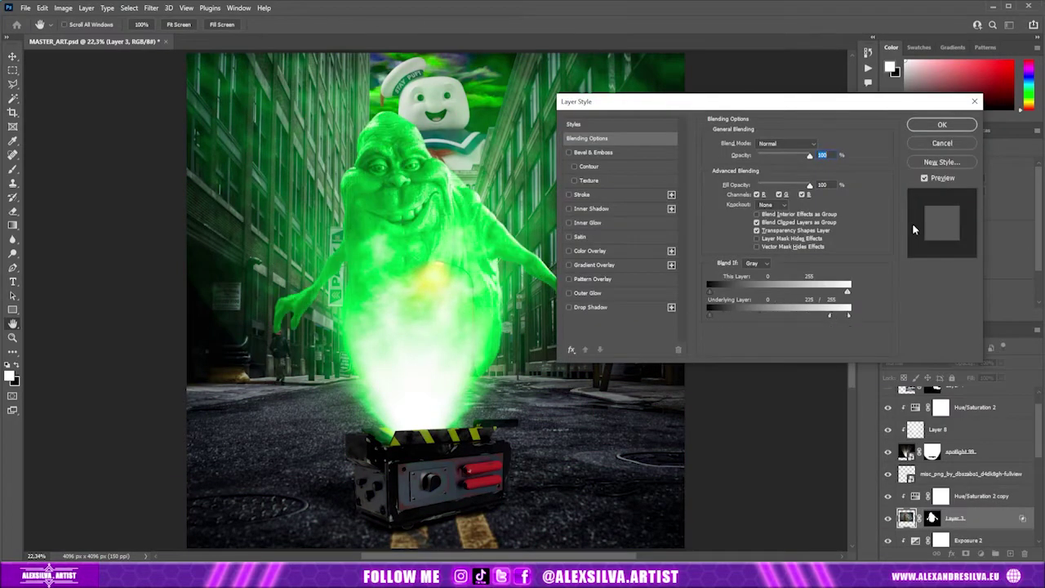
key(Escape)
scroll(888, 482, down, 1)
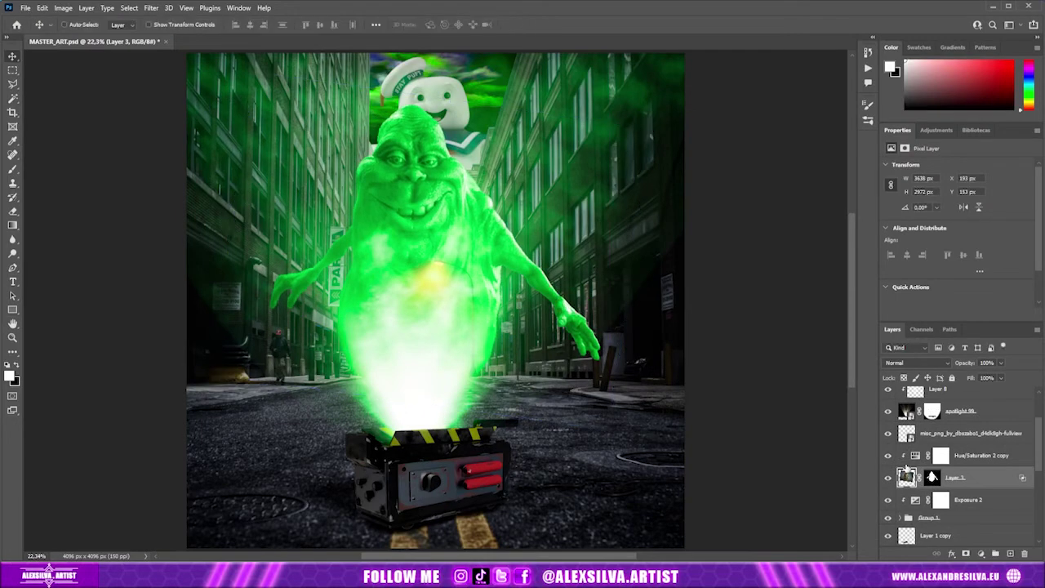
Lower the ghost layer opacity to 87% and inspect the Hue/Saturation 2 copy mask overlay
click(888, 454)
drag(1002, 362, 995, 378)
click(887, 455)
click(941, 454)
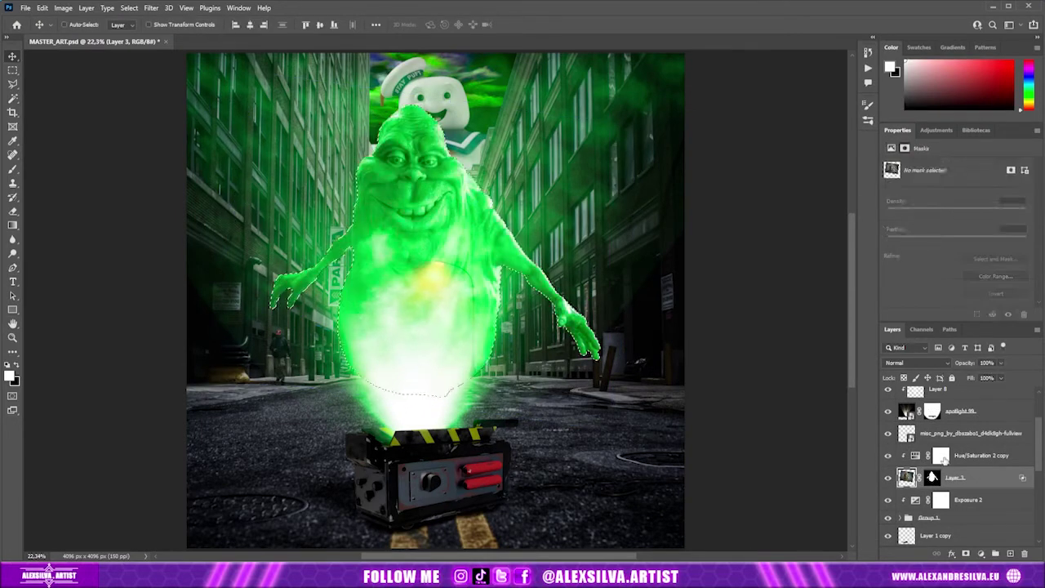
click(921, 329)
click(886, 429)
click(892, 329)
click(887, 455)
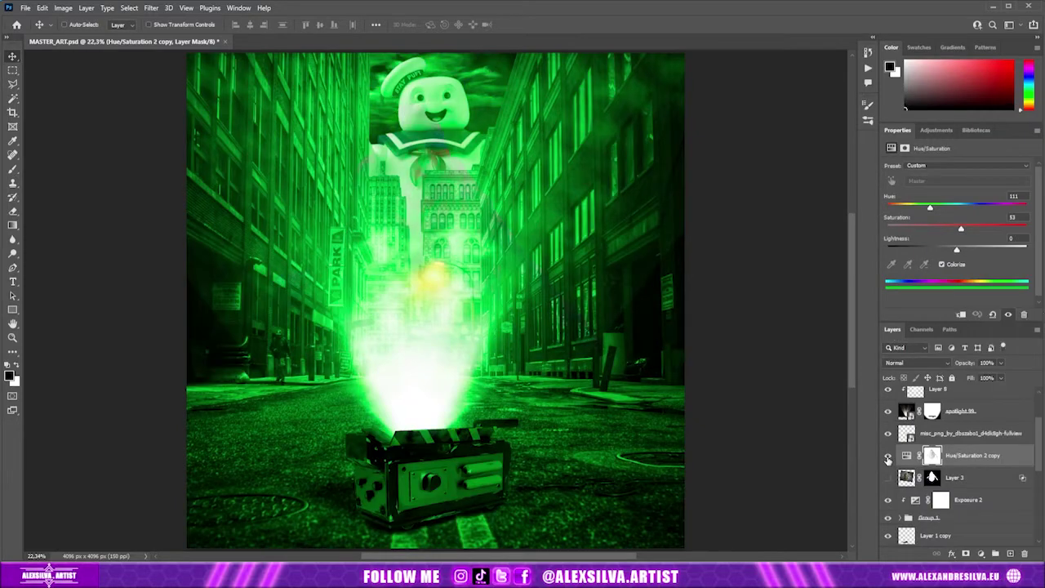
click(921, 329)
click(886, 430)
click(893, 329)
Set the Hue/Saturation 2 copy to Linear Dodge (Add), working on its pixel mask
click(906, 454)
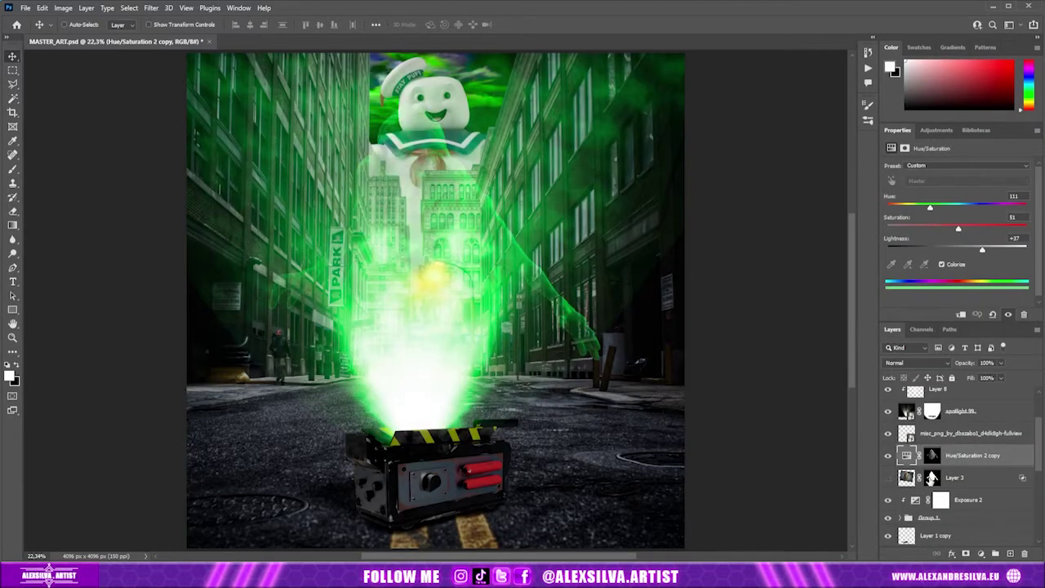
click(933, 454)
click(921, 329)
click(916, 362)
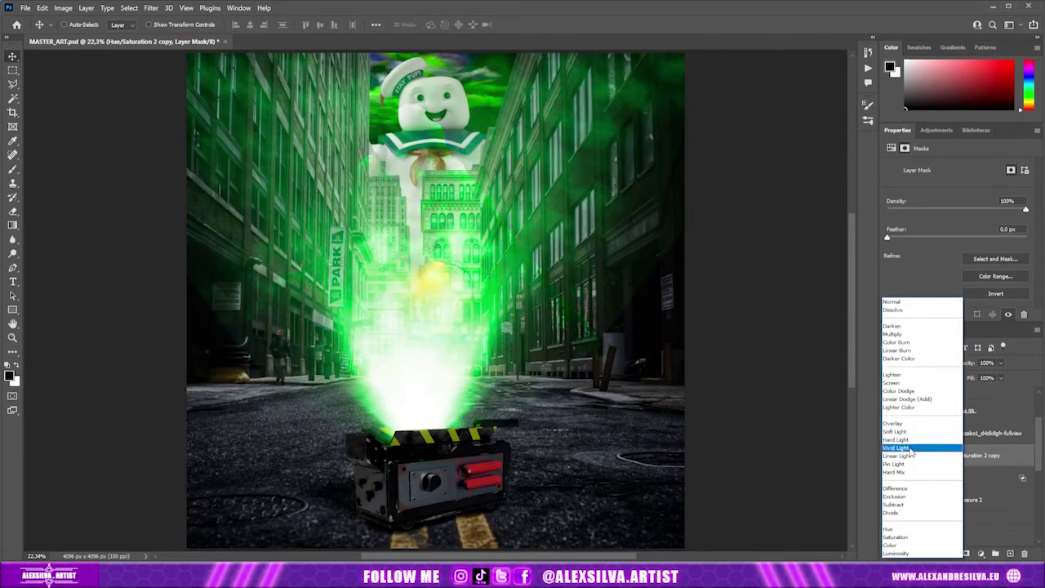
key(Escape)
right_click(952, 455)
click(957, 478)
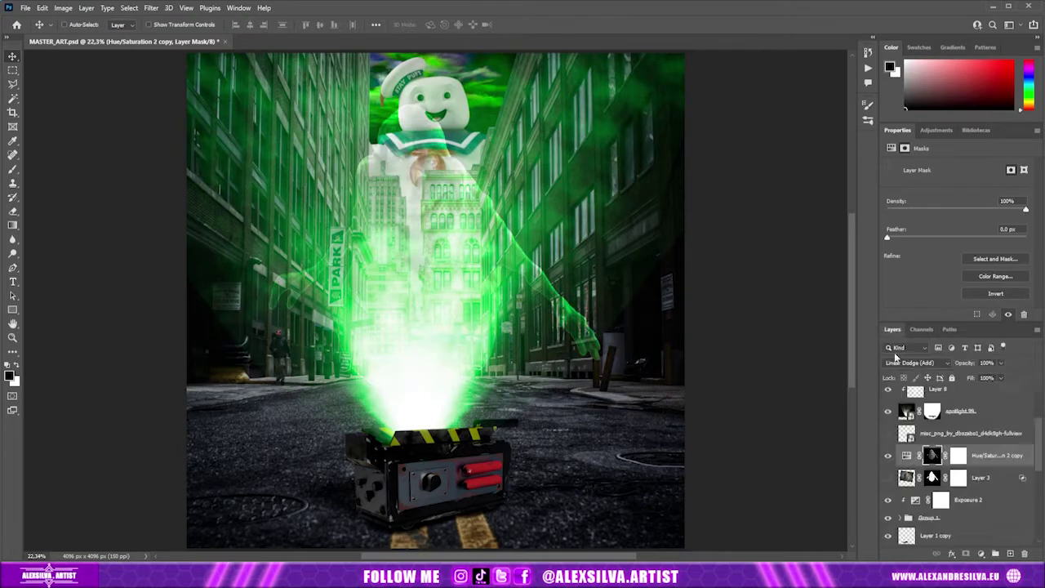
click(949, 329)
click(893, 329)
click(960, 460)
double_click(960, 460)
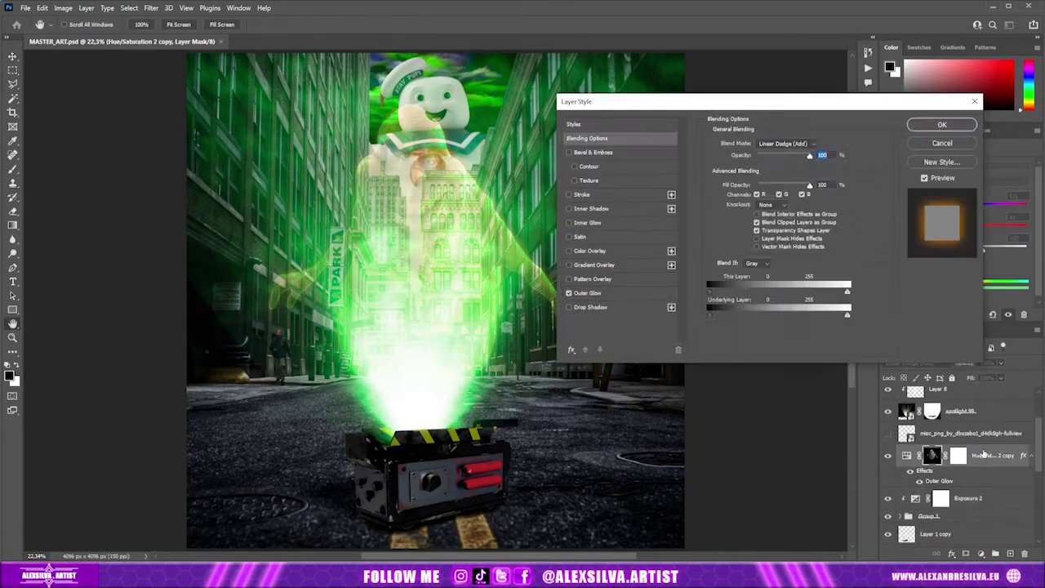
Give the ghost layer a green Outer Glow and an added Inner Glow
click(735, 181)
click(822, 145)
click(942, 124)
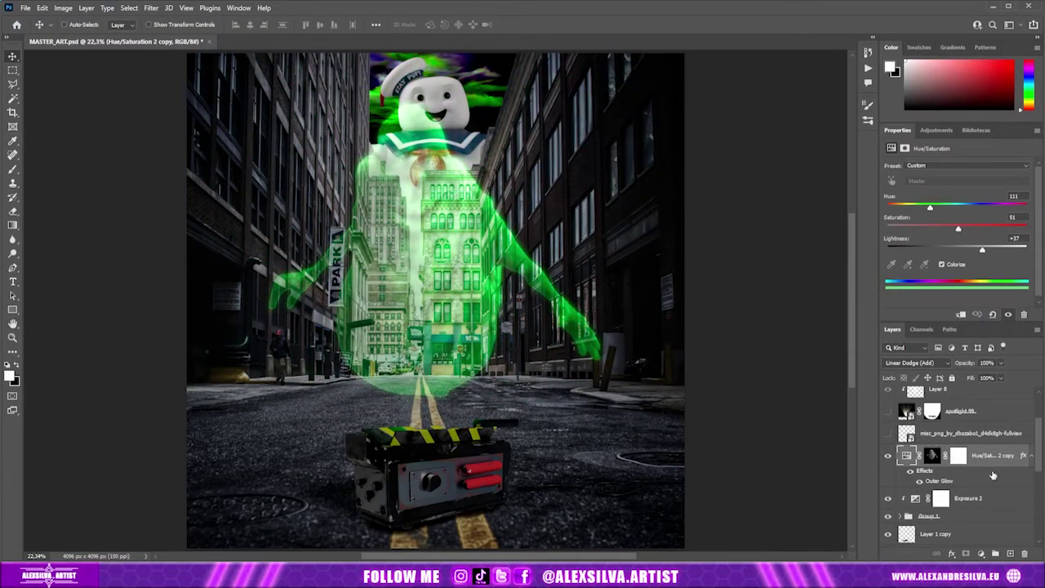
double_click(940, 481)
click(569, 195)
click(570, 222)
click(735, 181)
key(Return)
click(569, 264)
click(569, 208)
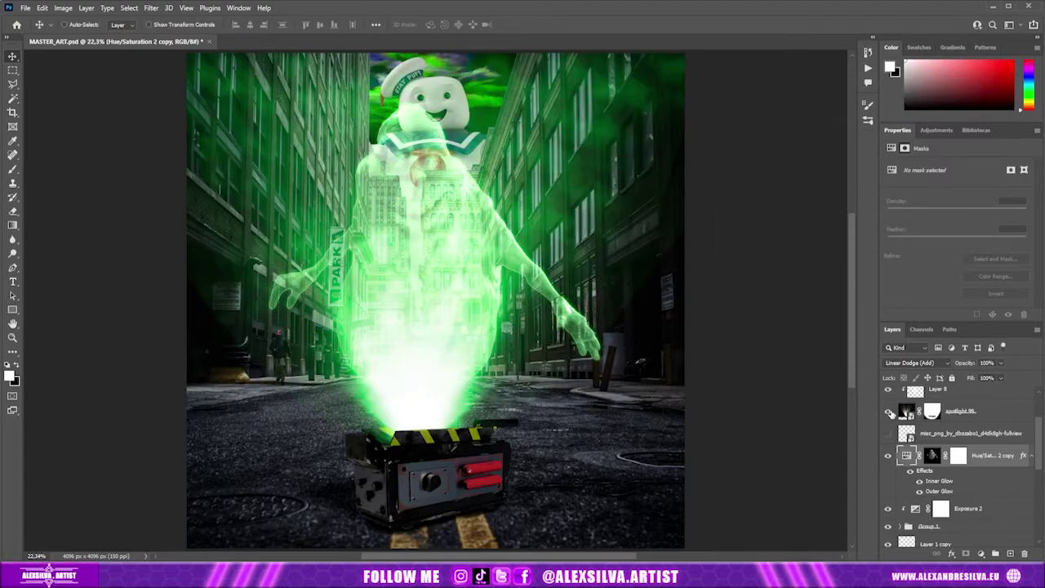
Group the ghost and its tint into Group 2, masked by the ghost's shape
shift+click(958, 454)
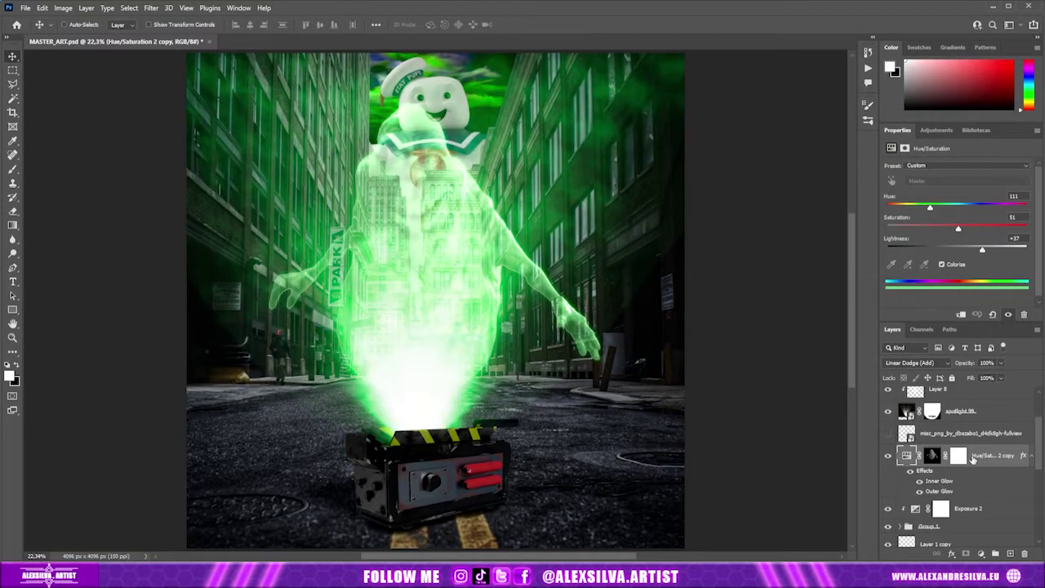
key(ctrl+g)
ctrl+click(904, 453)
click(982, 554)
Add a yellow-green Outer Glow to Group 2 with Size 62 px
click(951, 554)
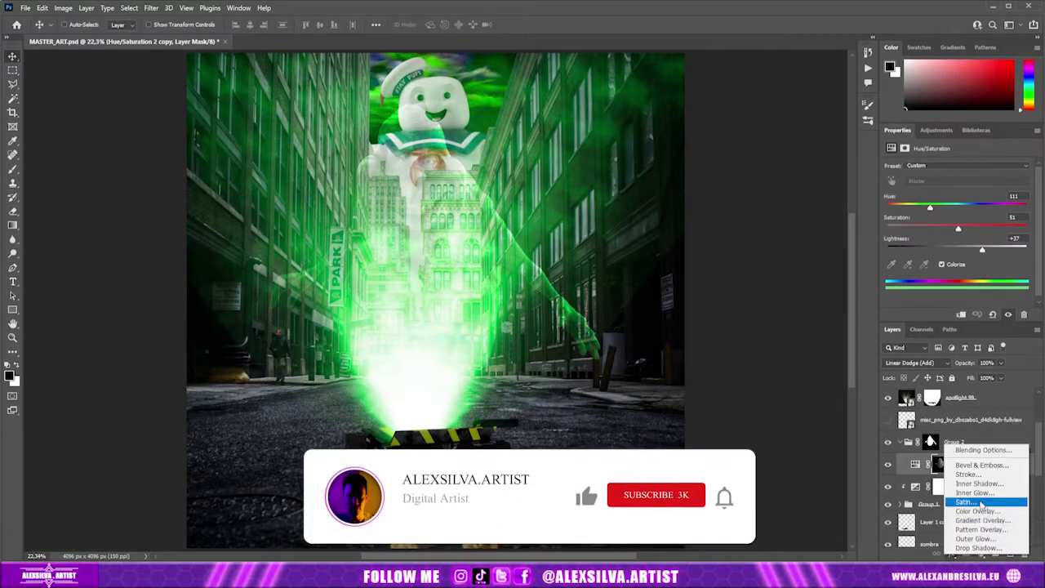
click(976, 538)
click(682, 174)
key(Return)
key(Return)
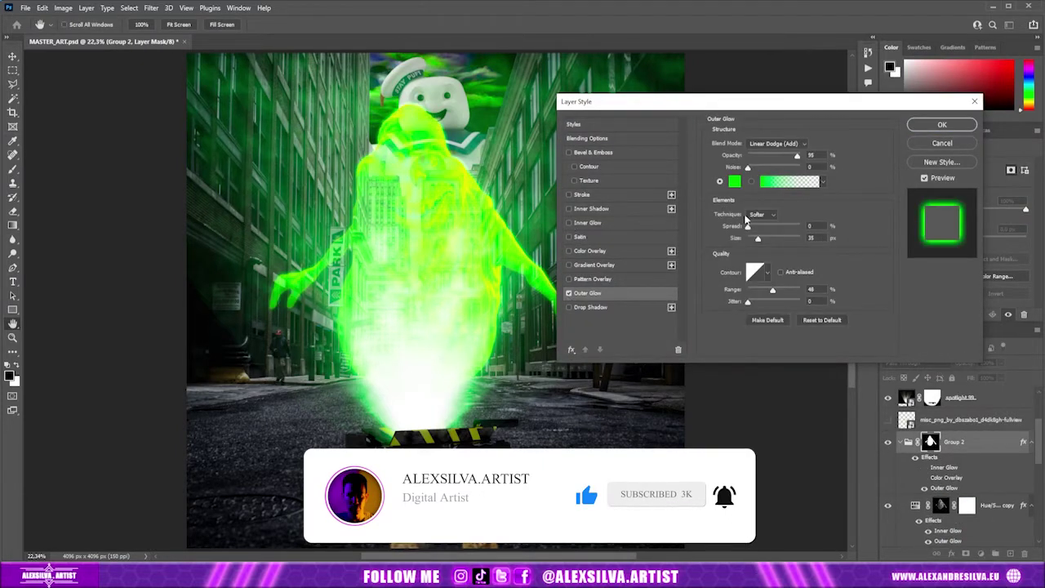
click(776, 143)
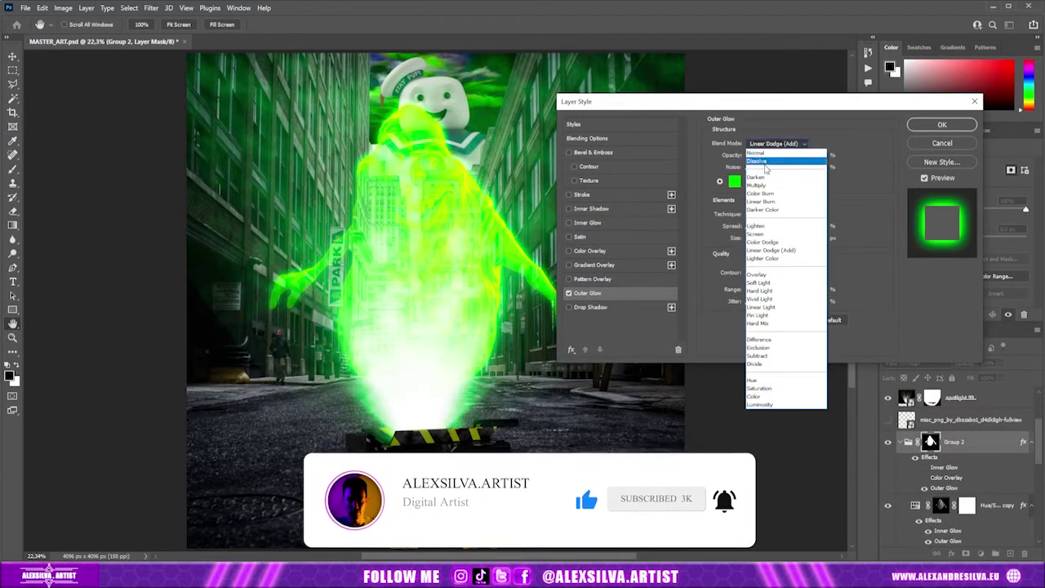
key(Escape)
drag(758, 237, 764, 237)
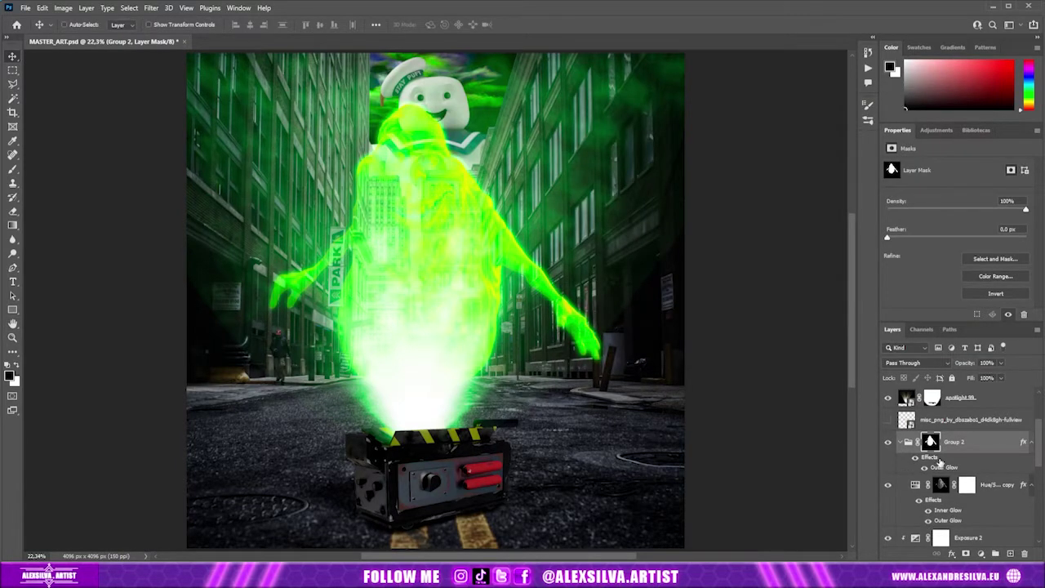
double_click(939, 465)
key(Return)
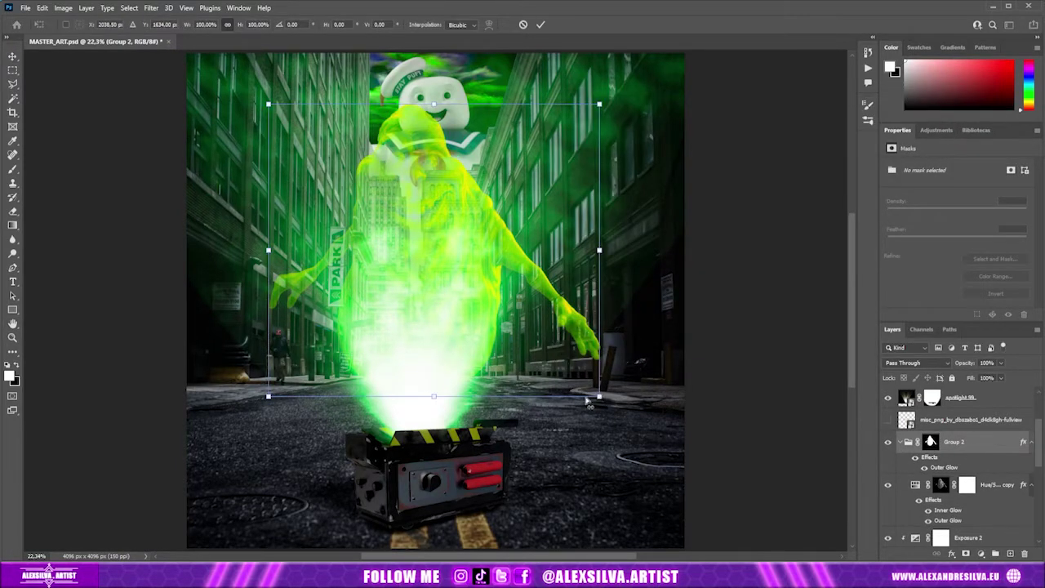
Finish the ghost group transform and add a Curves adjustment above the tint layer
key(Return)
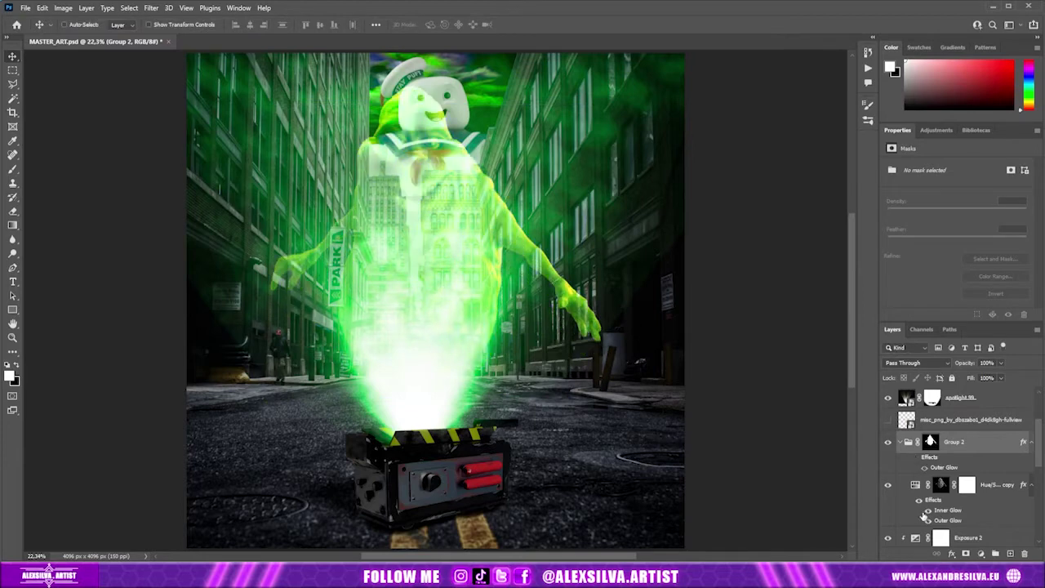
click(967, 485)
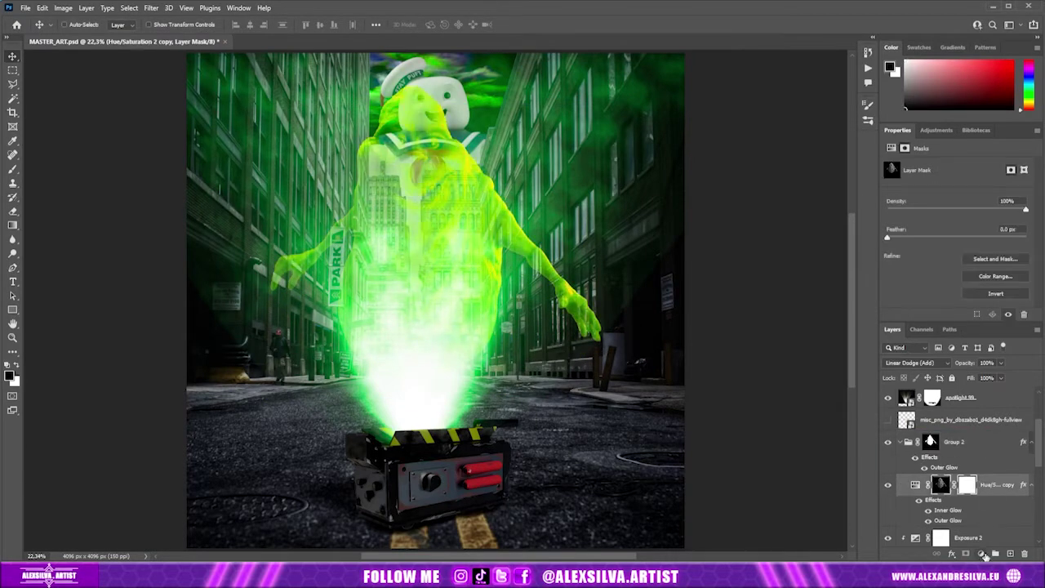
click(983, 554)
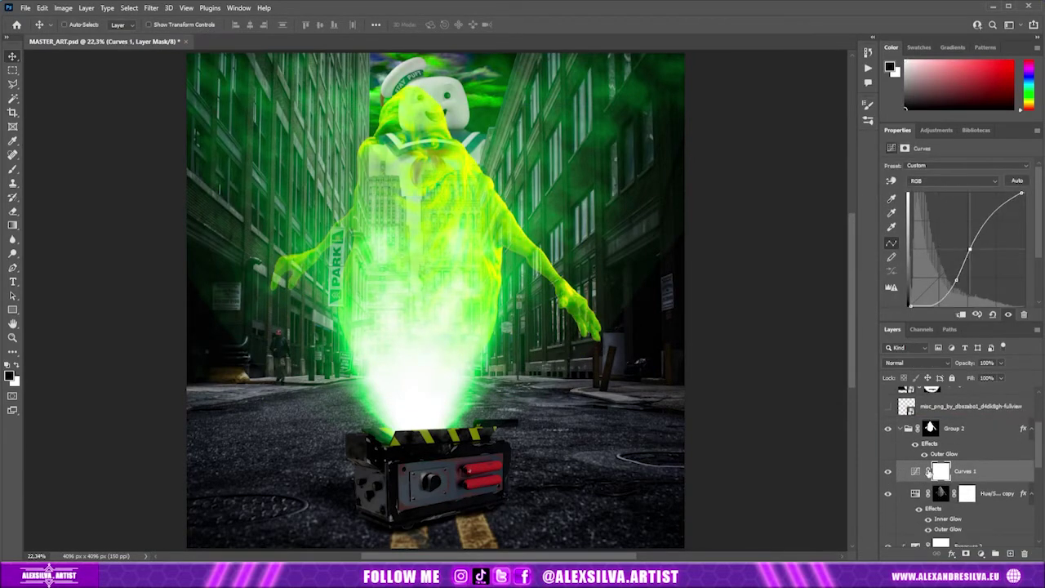
Enlarge the ghost's Inner Glow size to about 169 px
scroll(959, 443, down, 2)
click(941, 439)
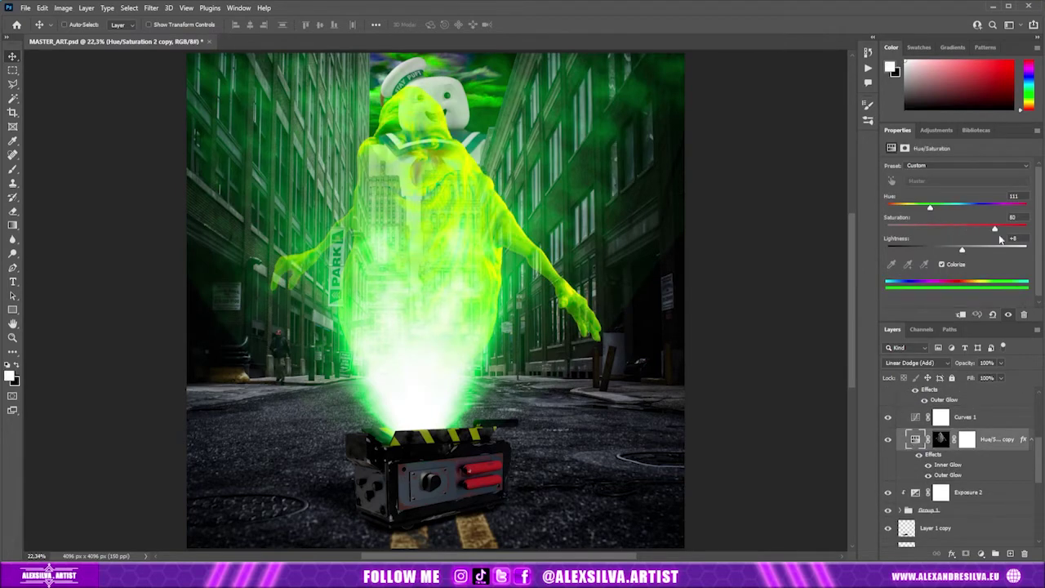
scroll(939, 457, up, 1)
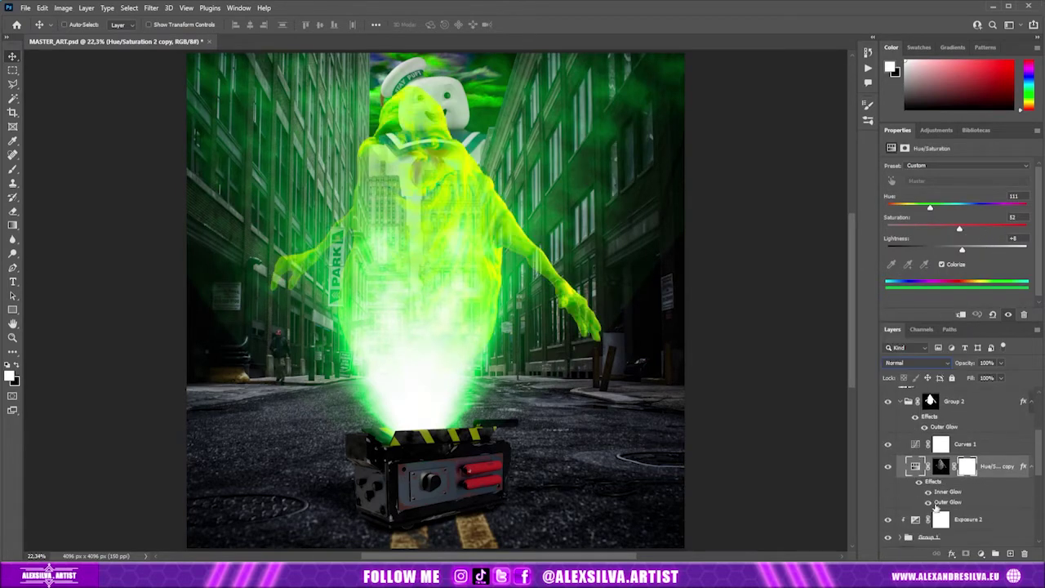
double_click(947, 501)
click(588, 222)
drag(764, 248, 781, 252)
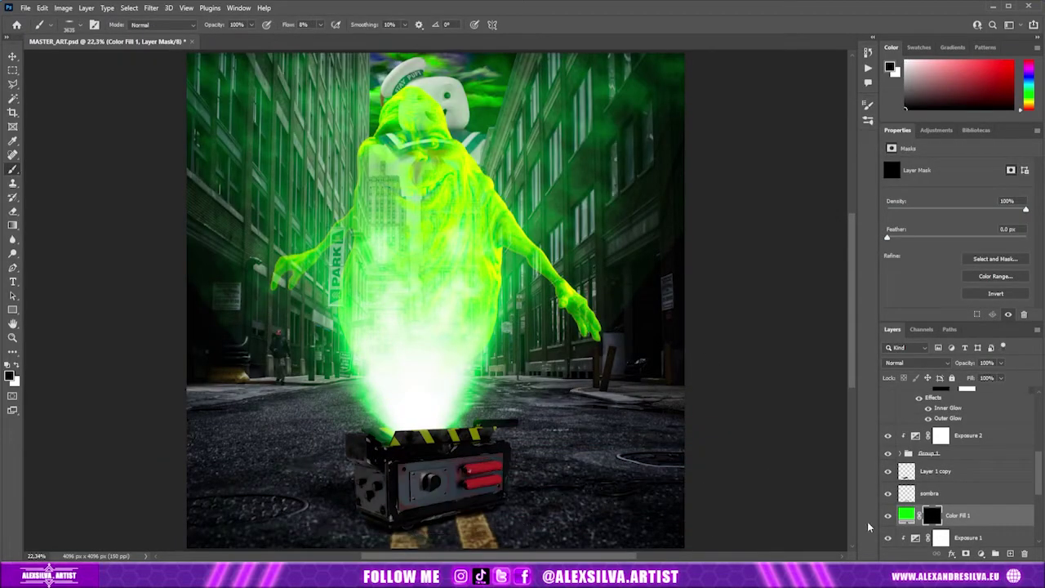
Paint white on the Color Fill 1 mask to spill green light around the trap
key(x)
click(426, 495)
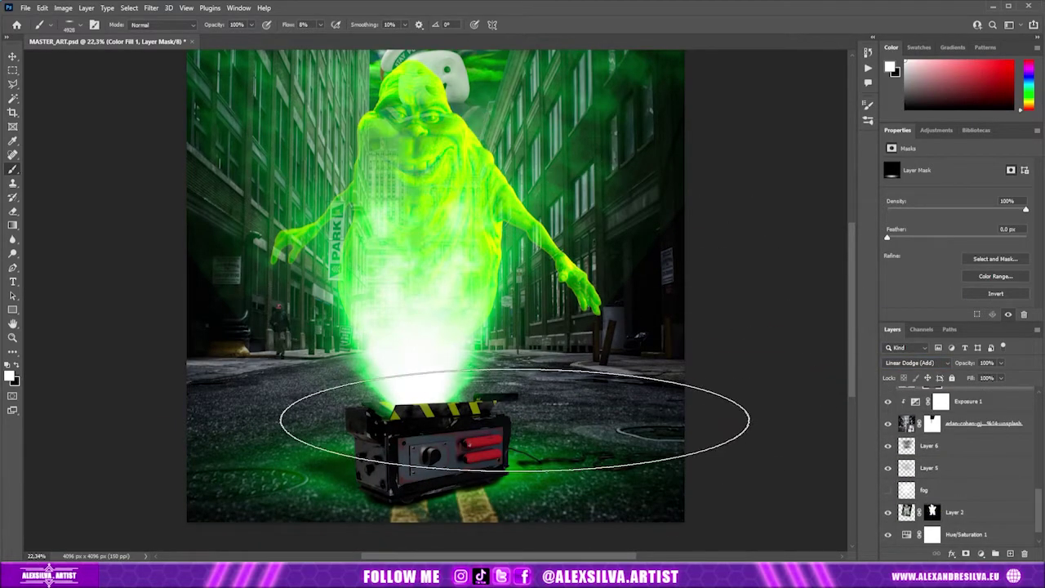
click(69, 25)
scroll(502, 209, up, 10)
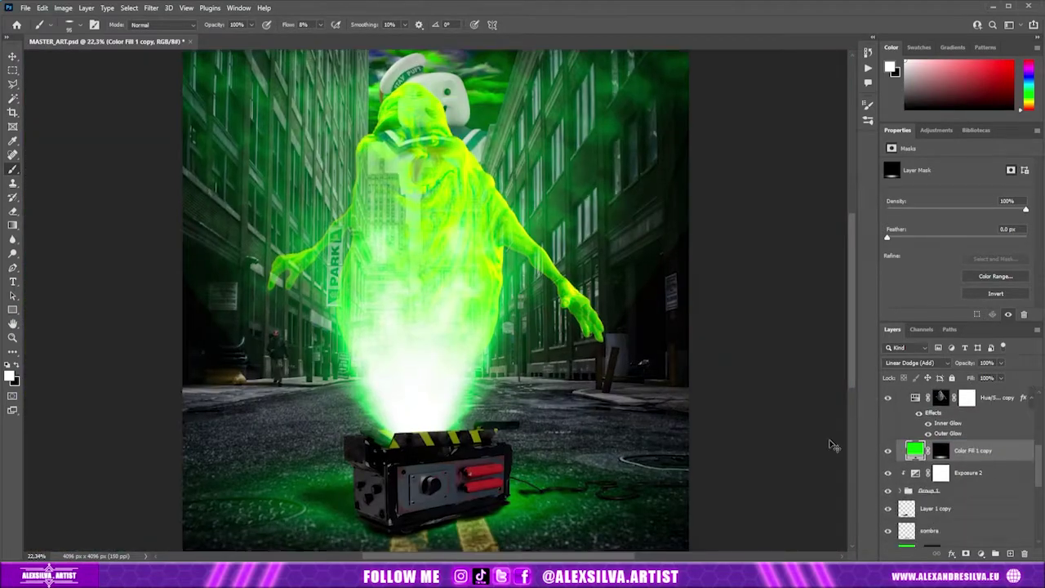
scroll(501, 493, up, 4)
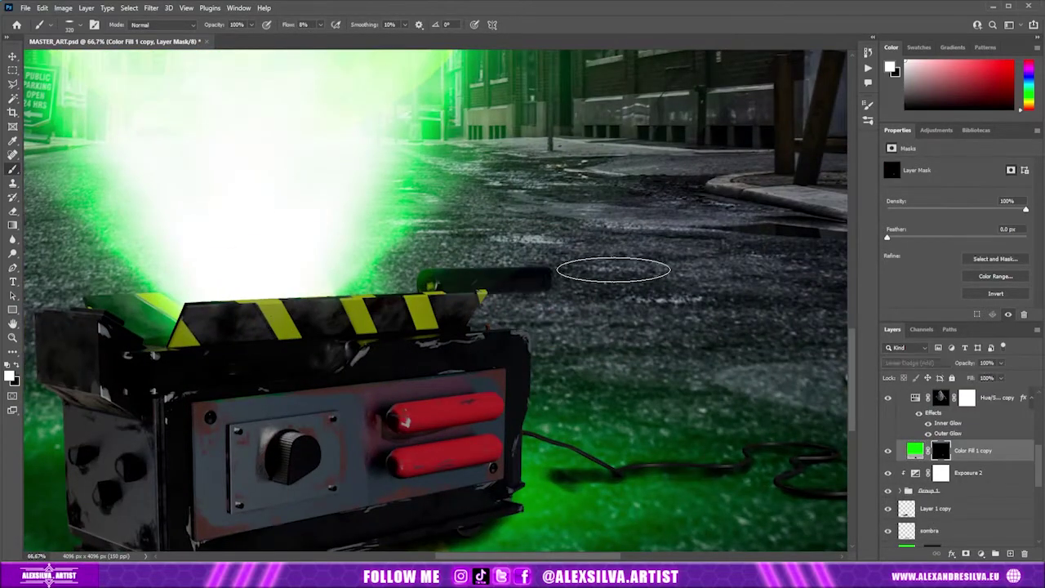
key(ctrl+0)
click(930, 531)
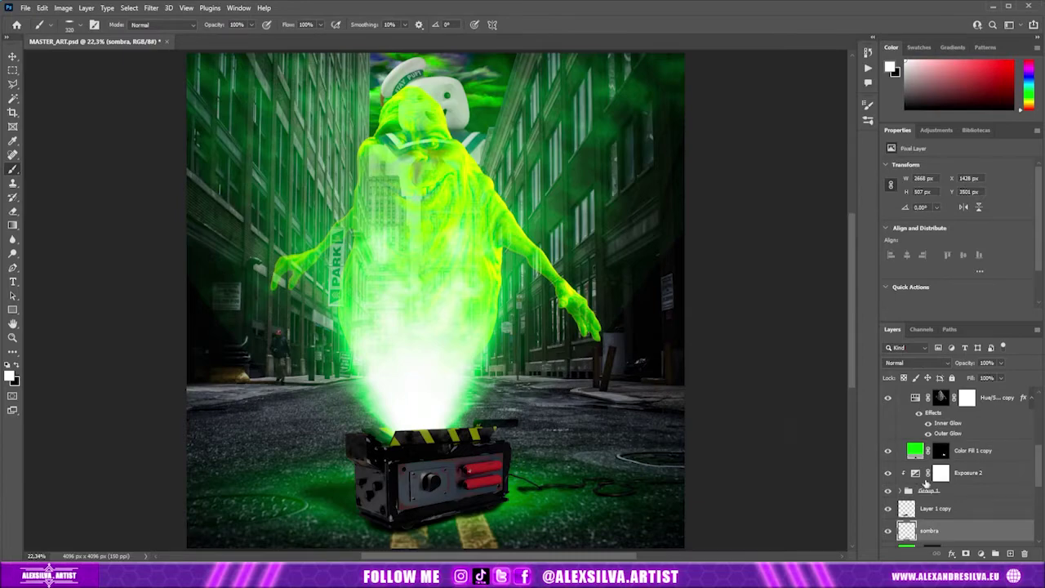
Colorize Hue/Saturation 3 saturated green, invert its mask, and set Linear Dodge blending
click(972, 486)
click(941, 264)
drag(921, 229, 1026, 229)
key(ctrl+i)
alt+scroll(524, 420, up, 4)
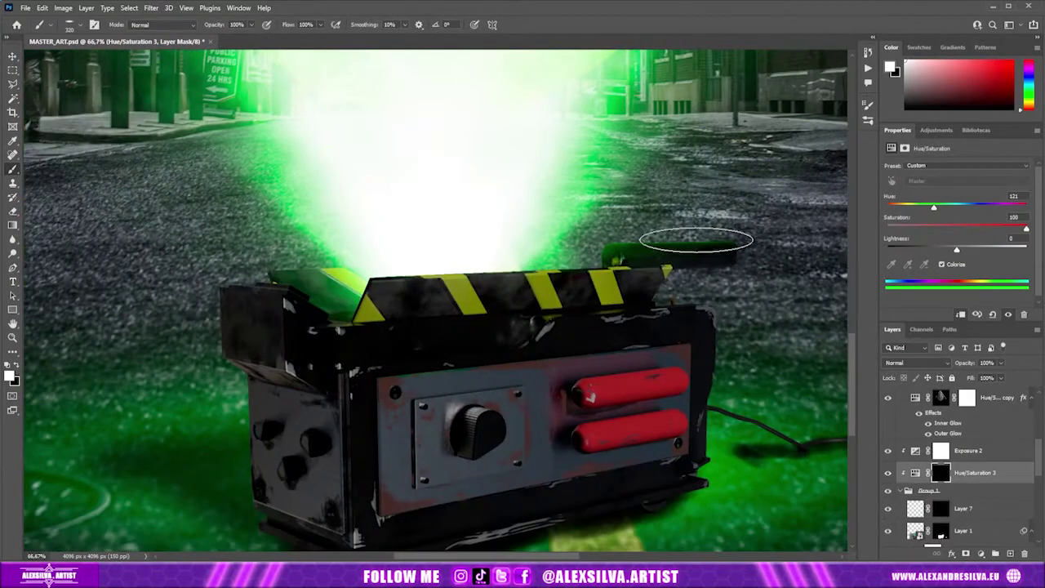
key(alt+shift+w)
Rotate the brush tip and paint green rim light along the cable, then save
click(45, 24)
key(Return)
alt+scroll(303, 338, up, 1)
scroll(294, 327, up, 1)
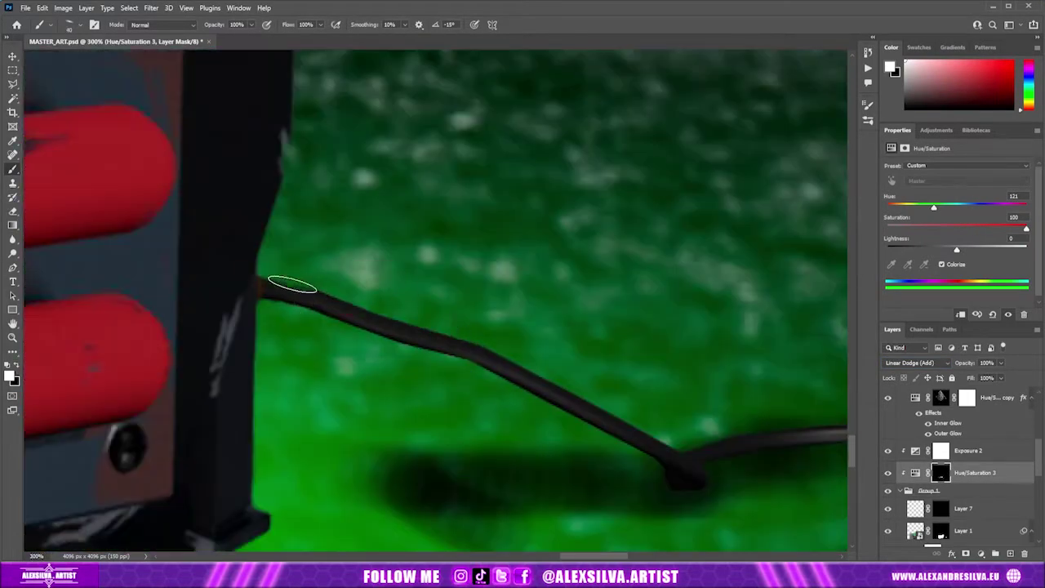
scroll(471, 373, up, 1)
scroll(571, 326, up, 1)
scroll(690, 268, right, 5)
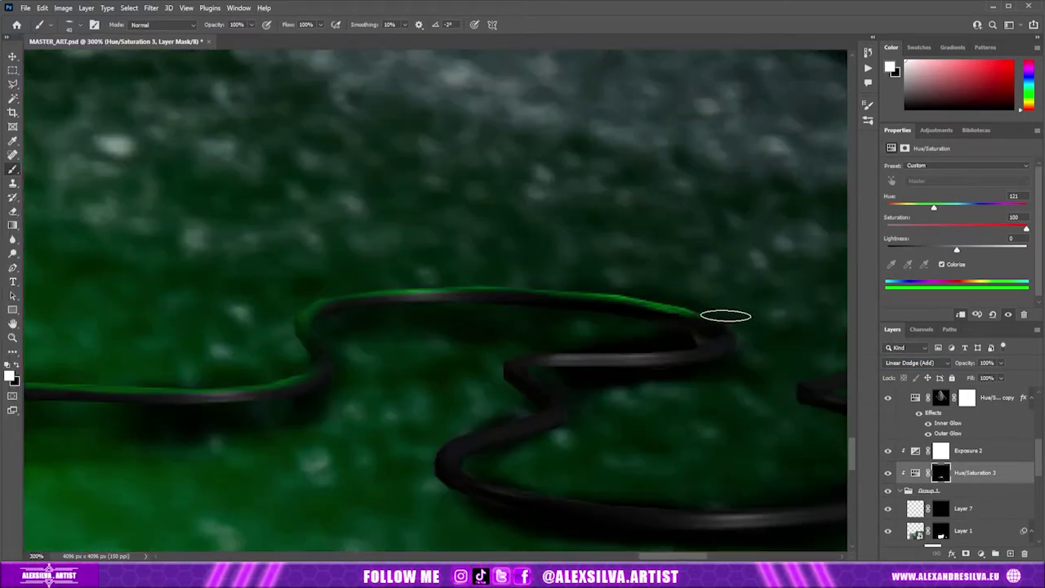
scroll(653, 383, right, 3)
scroll(310, 210, down, 3)
scroll(544, 236, down, 3)
scroll(428, 503, down, 2)
scroll(311, 367, down, 5)
scroll(700, 269, up, 3)
scroll(700, 269, down, 5)
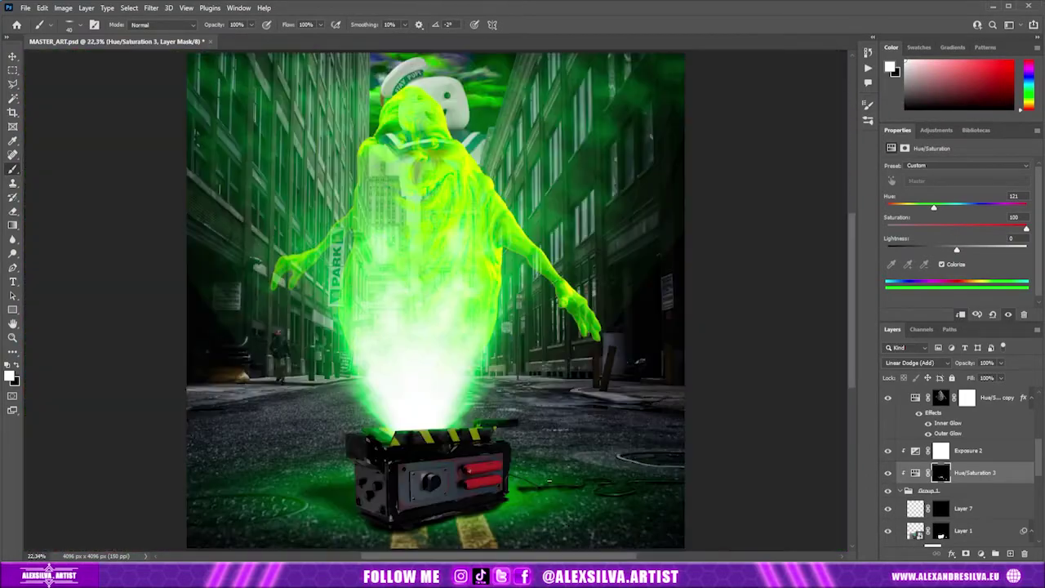
scroll(594, 519, up, 1)
key(ctrl+s)
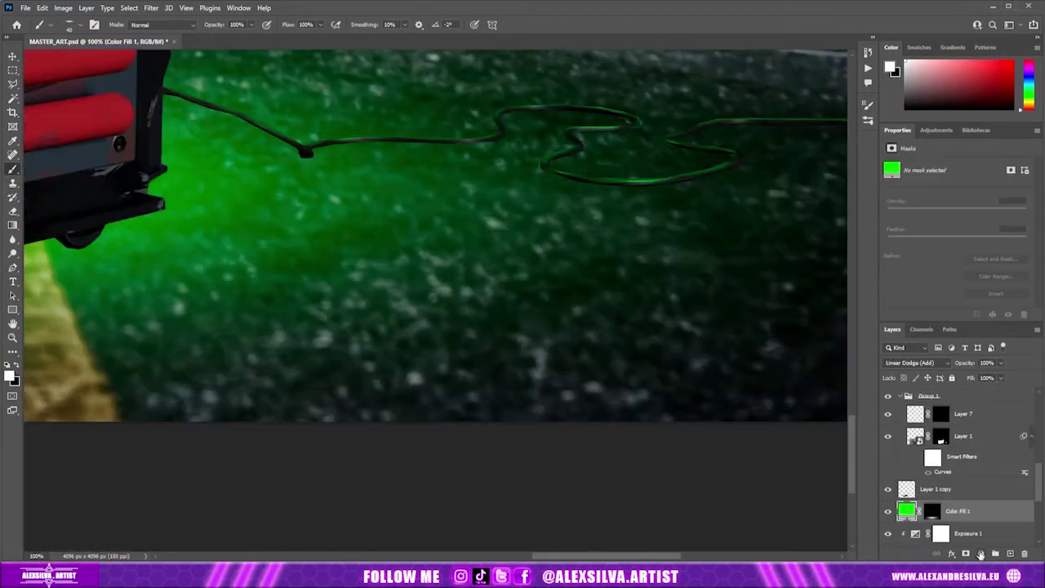
Lower the exposure with an inverted mask and brush darker shading along the cable at lower flow, then save
drag(957, 193, 915, 196)
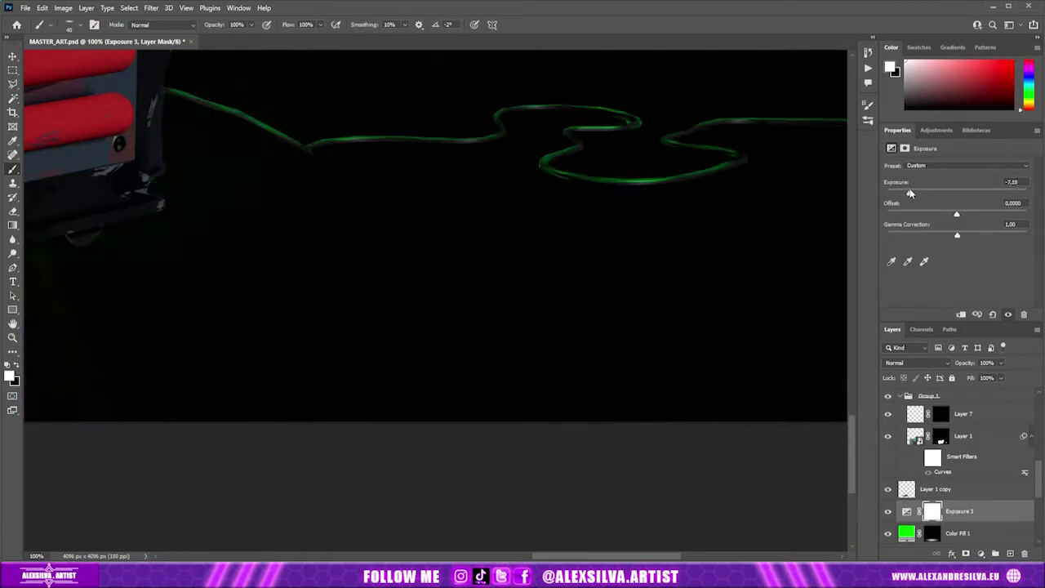
key(ctrl+i)
drag(288, 25, 250, 26)
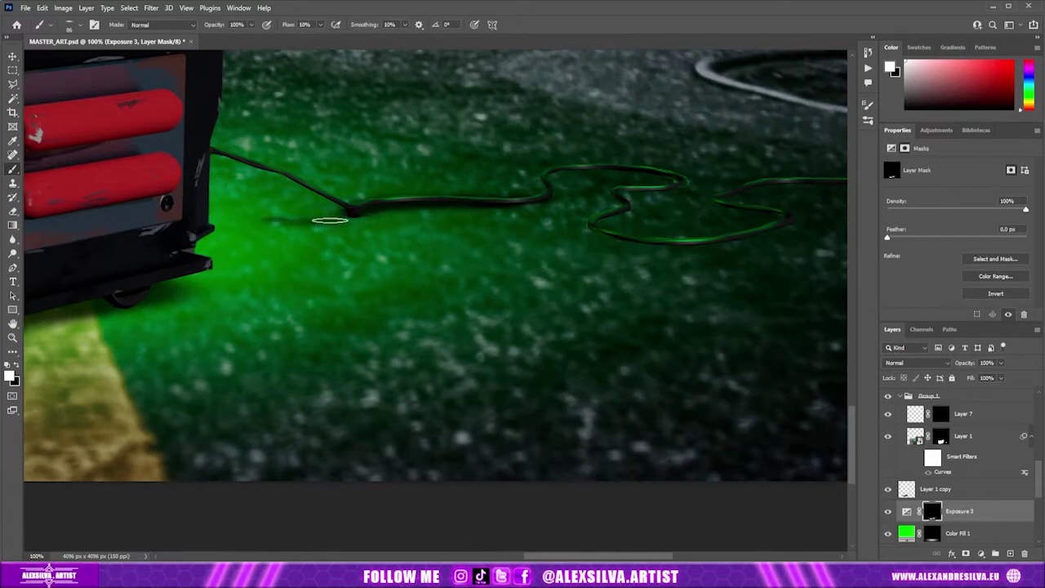
key(ctrl+0)
scroll(312, 306, up, 5)
click(436, 244)
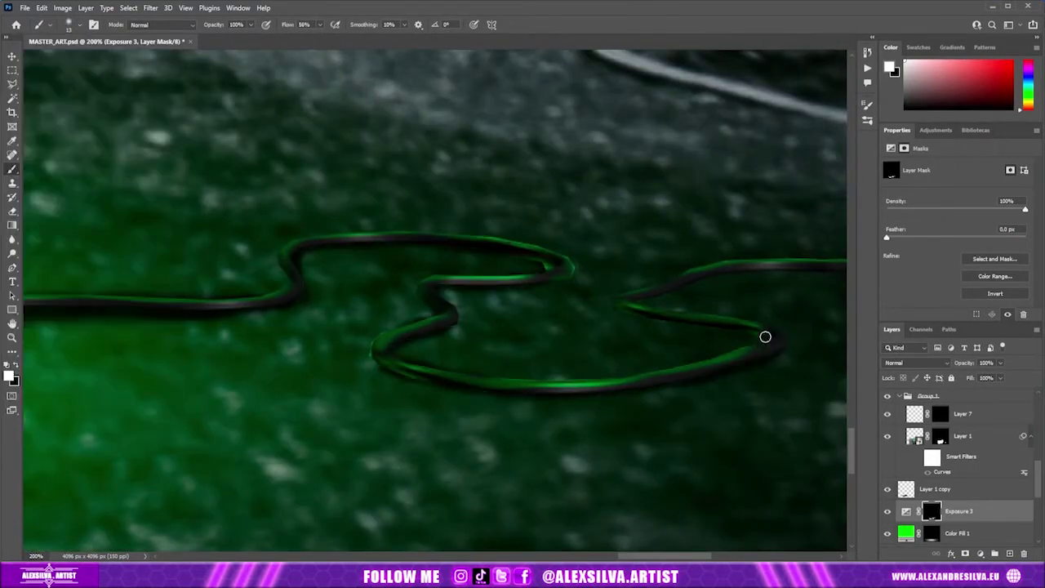
scroll(492, 290, left, 5)
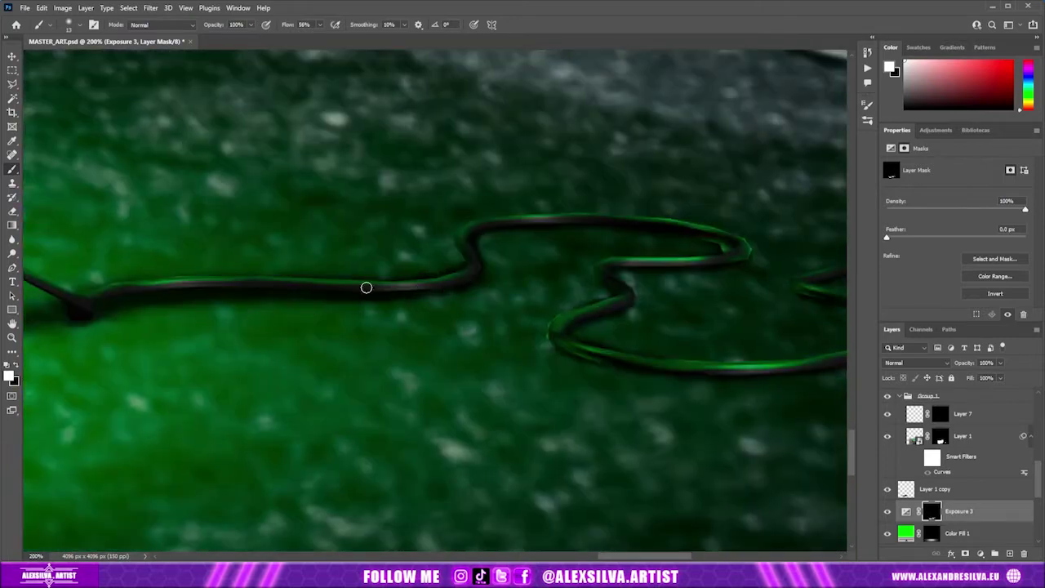
scroll(366, 288, right, 5)
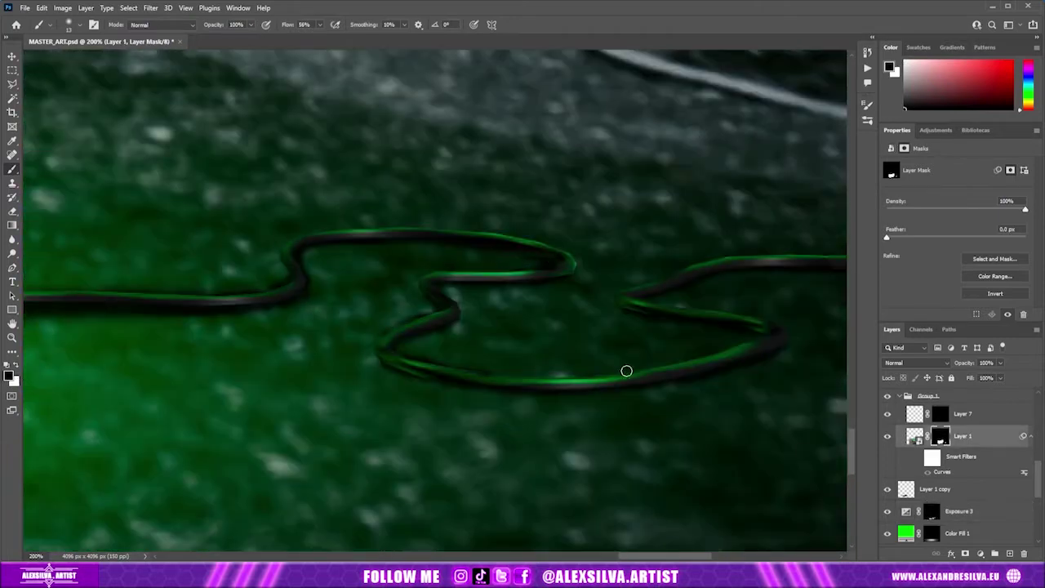
scroll(626, 371, right, 3)
scroll(460, 283, up, 5)
scroll(444, 252, up, 5)
scroll(466, 366, left, 5)
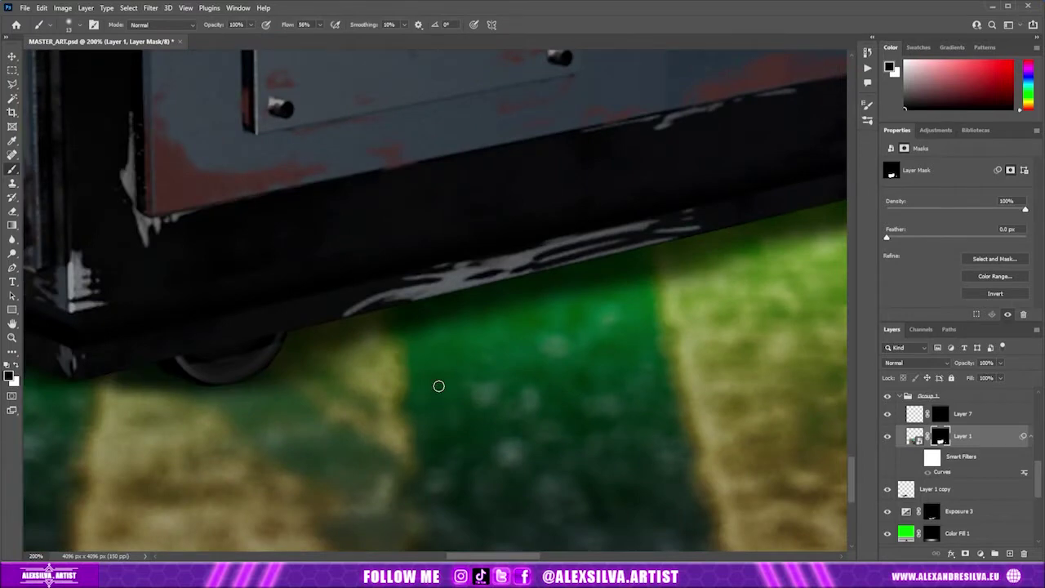
key(ctrl+0)
key(ctrl+s)
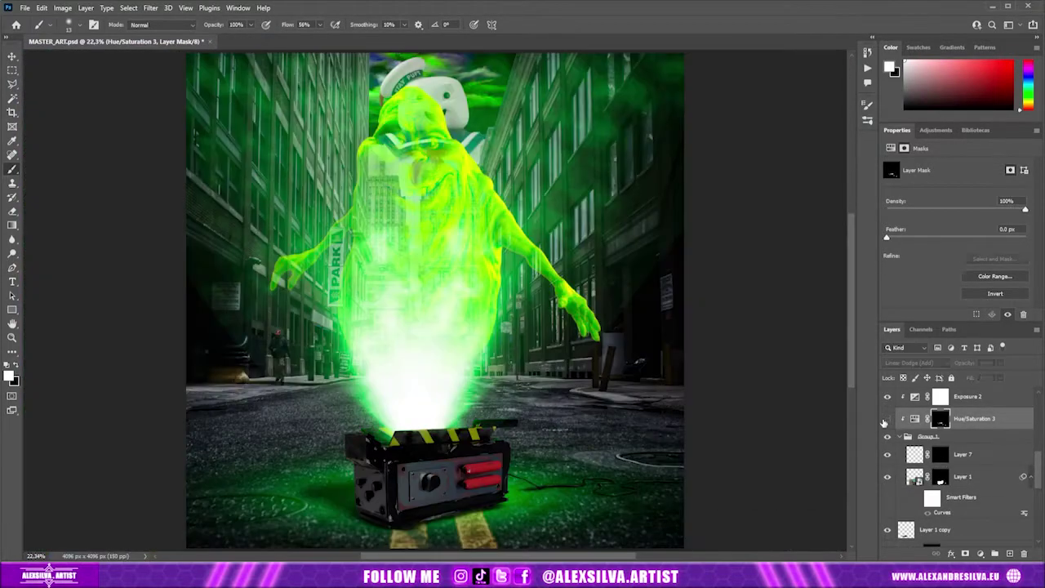
Open Liquify on Layer 1 copy, then hide the ghost to work on the background
scroll(938, 376, down, 1)
click(935, 502)
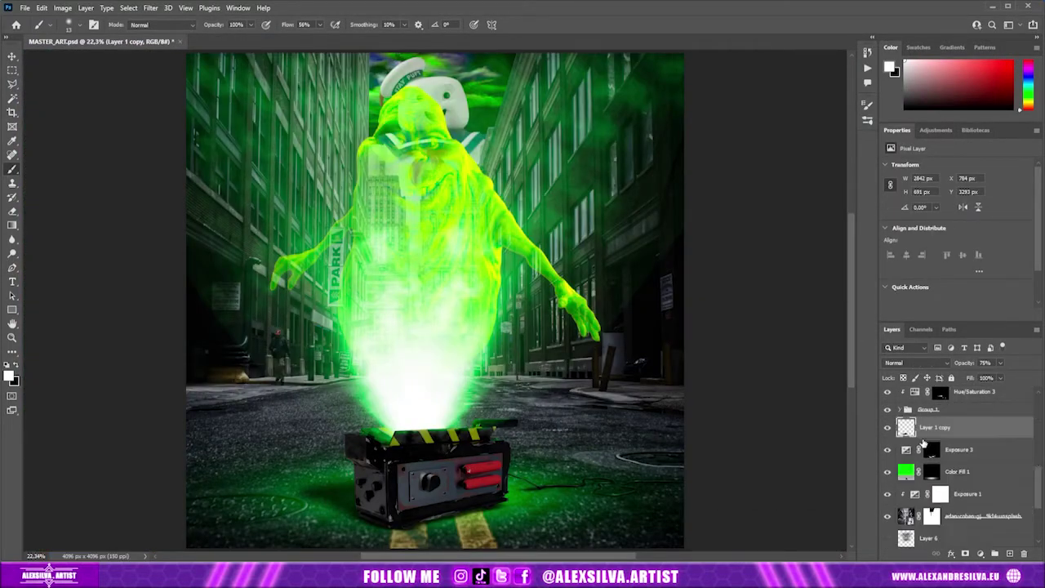
scroll(963, 457, down, 1)
click(150, 7)
click(143, 127)
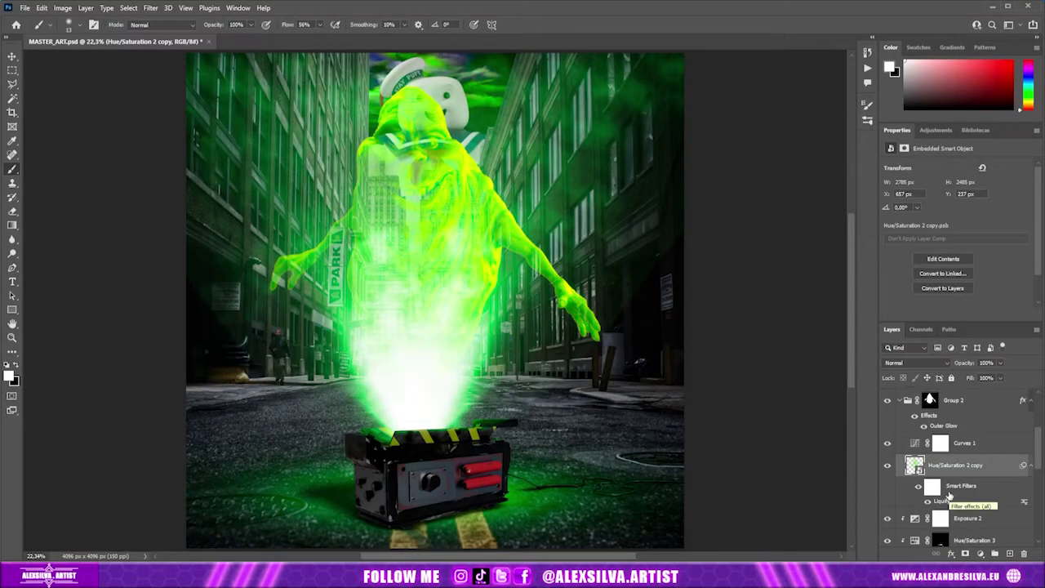
scroll(947, 473, up, 3)
click(887, 458)
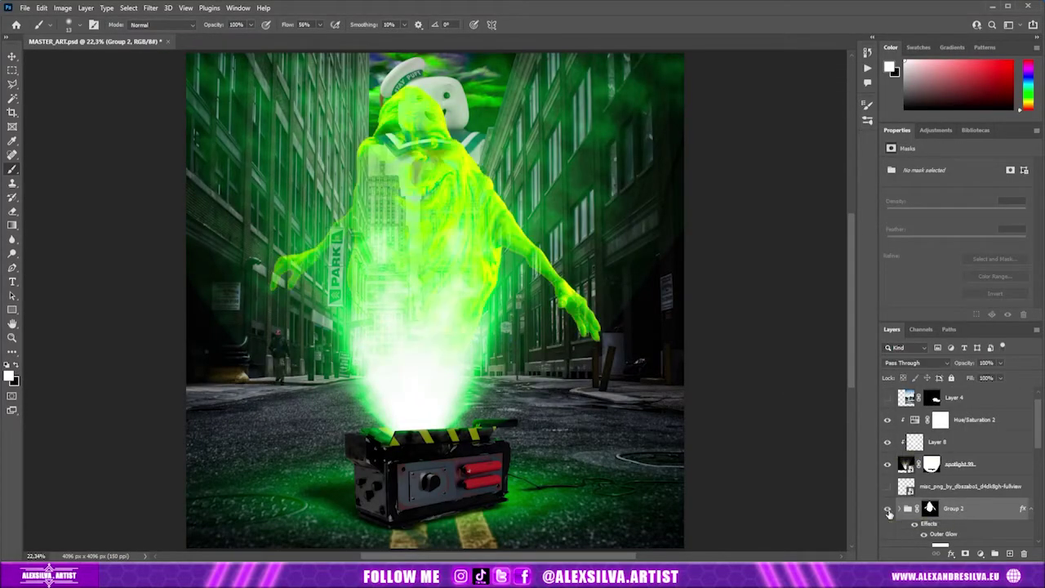
Darken and saturate a green tint on the marshmallow figure, hidden by an inverted mask
scroll(986, 465, down, 3)
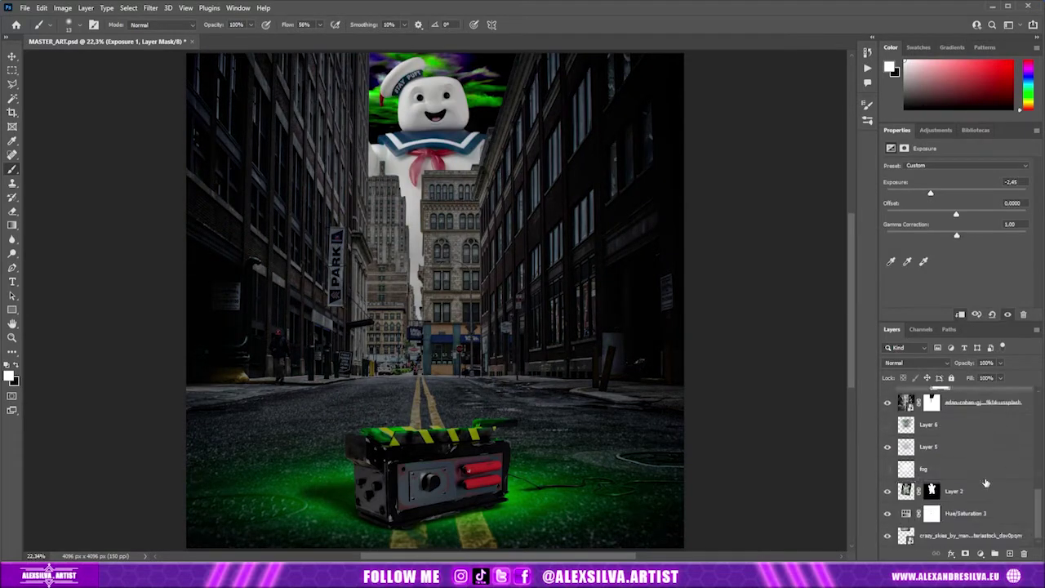
click(914, 425)
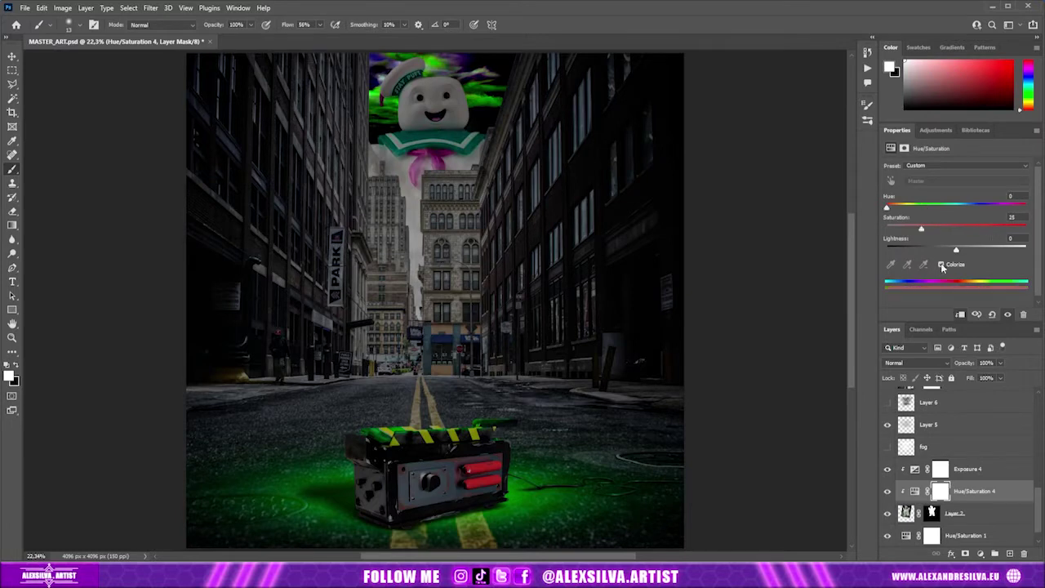
drag(956, 249, 934, 249)
drag(977, 229, 1021, 229)
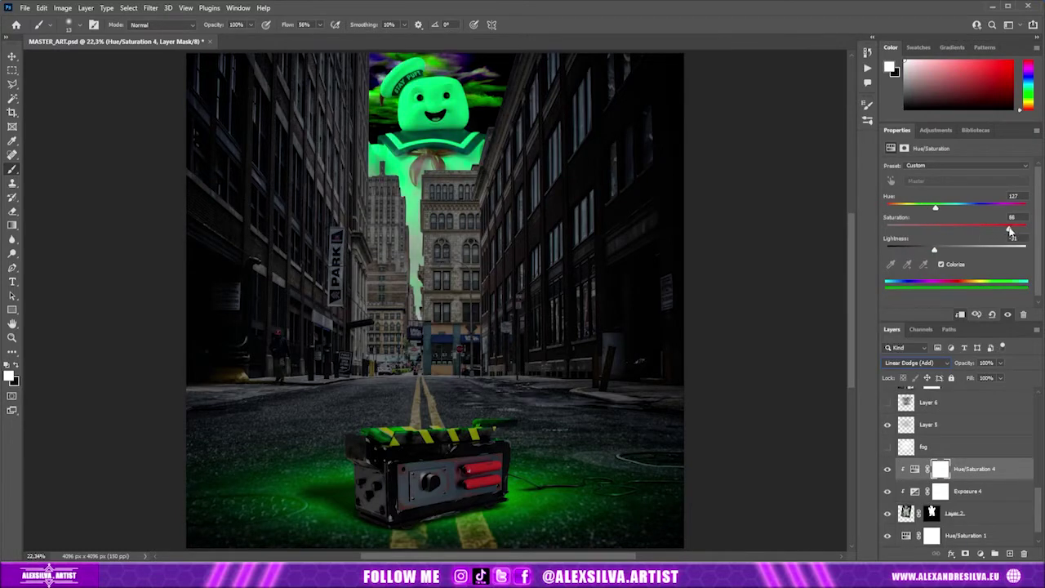
key(ctrl+i)
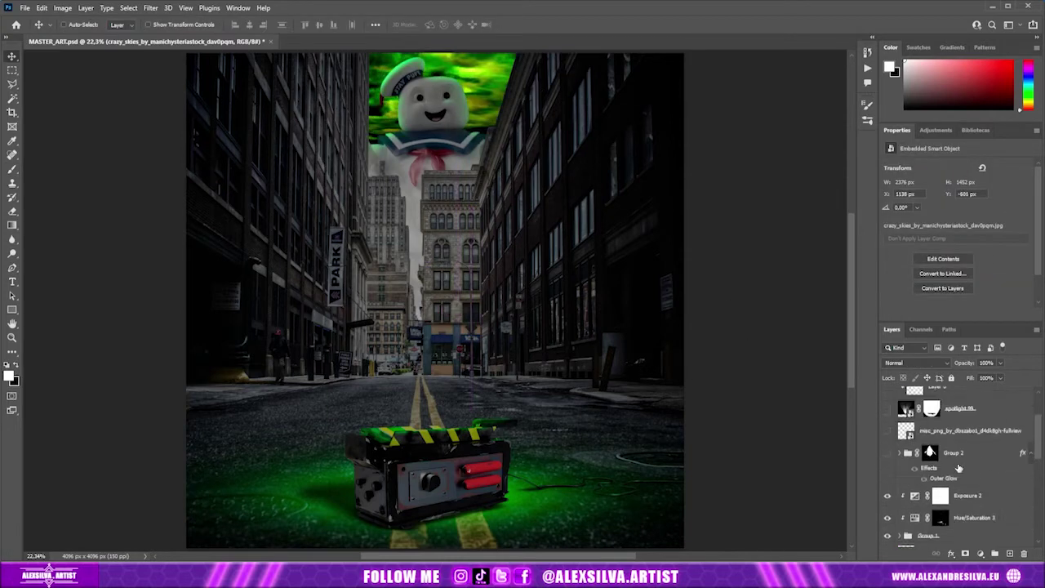
Add a bright green Color Fill layer with an inverted mask for painting the sky
click(981, 553)
click(998, 402)
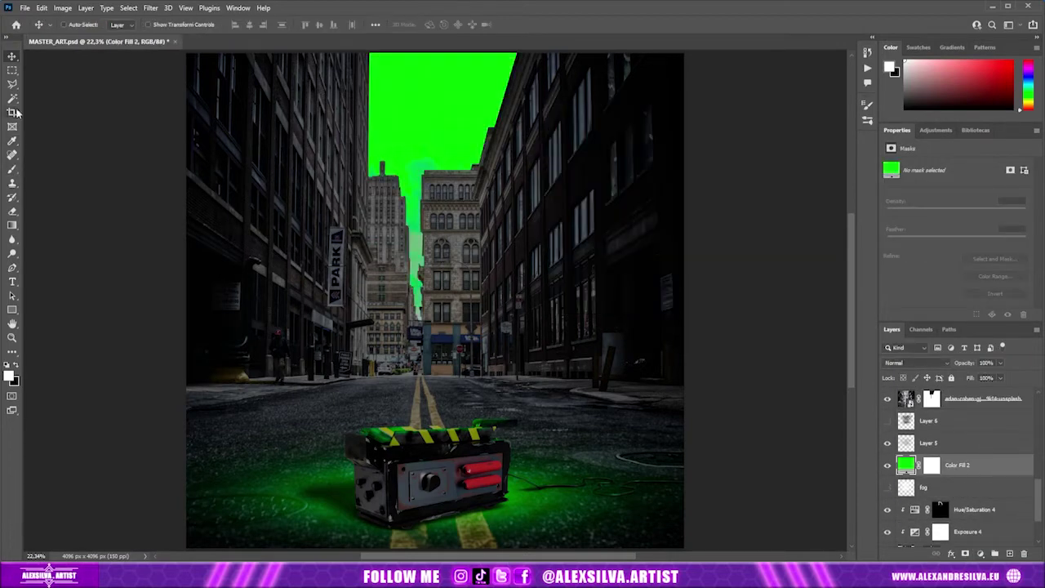
key(ctrl+i)
key(b)
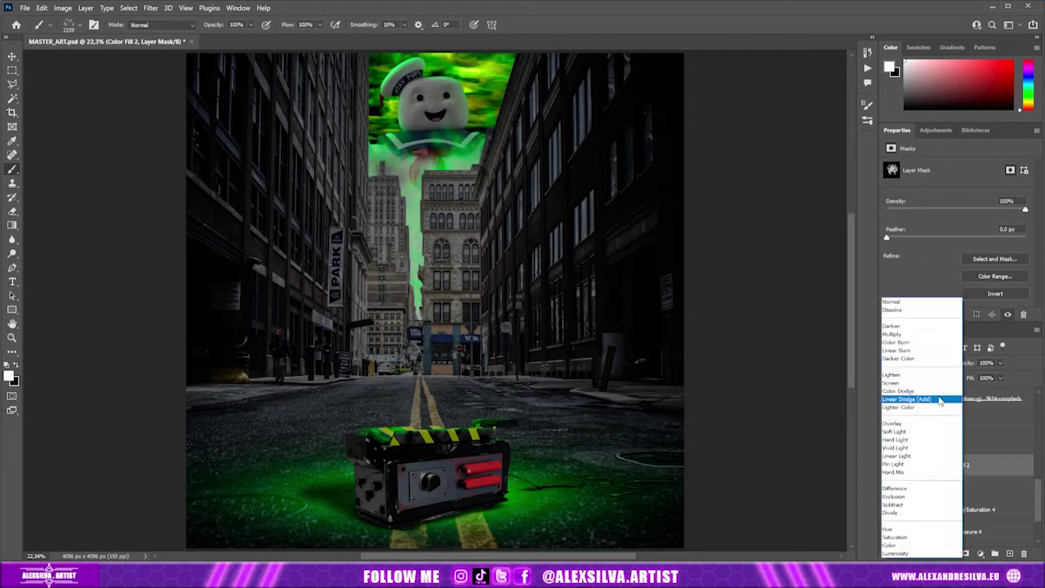
scroll(960, 451, up, 5)
Show the ghost group and green smoke again, then reposition the ghost group
click(889, 481)
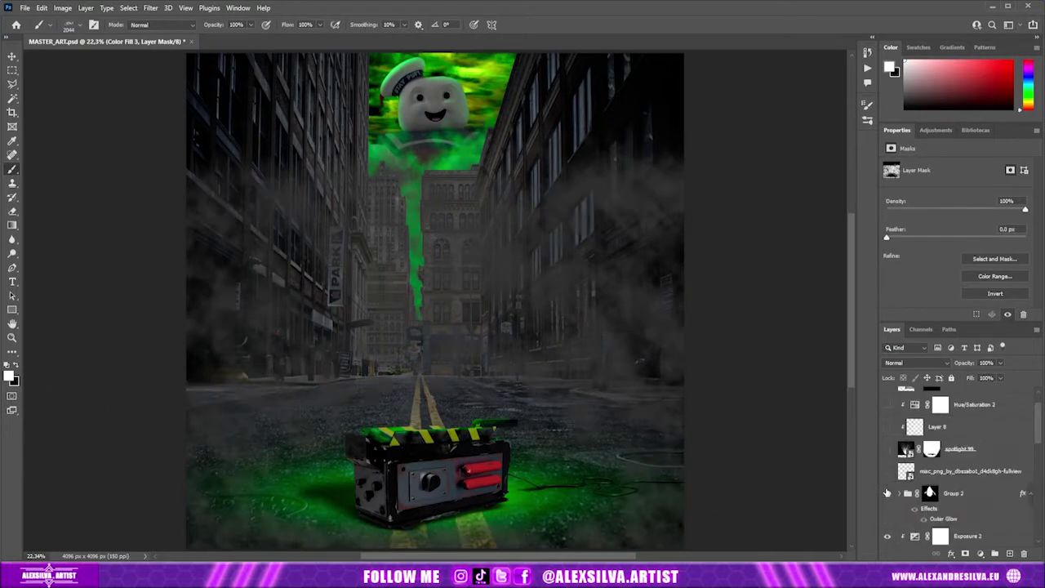
click(888, 405)
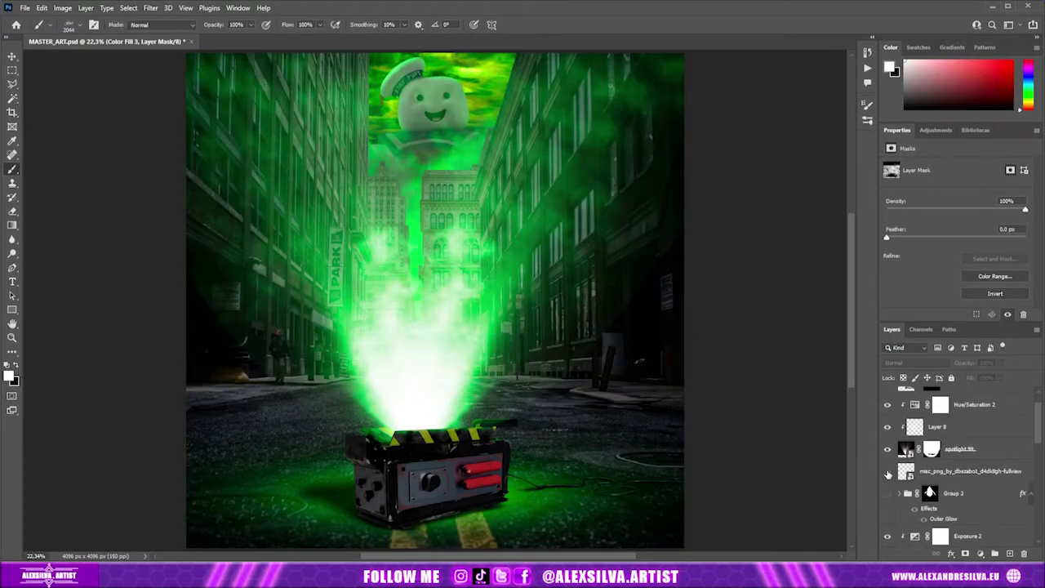
click(888, 472)
key(v)
drag(424, 327, 623, 357)
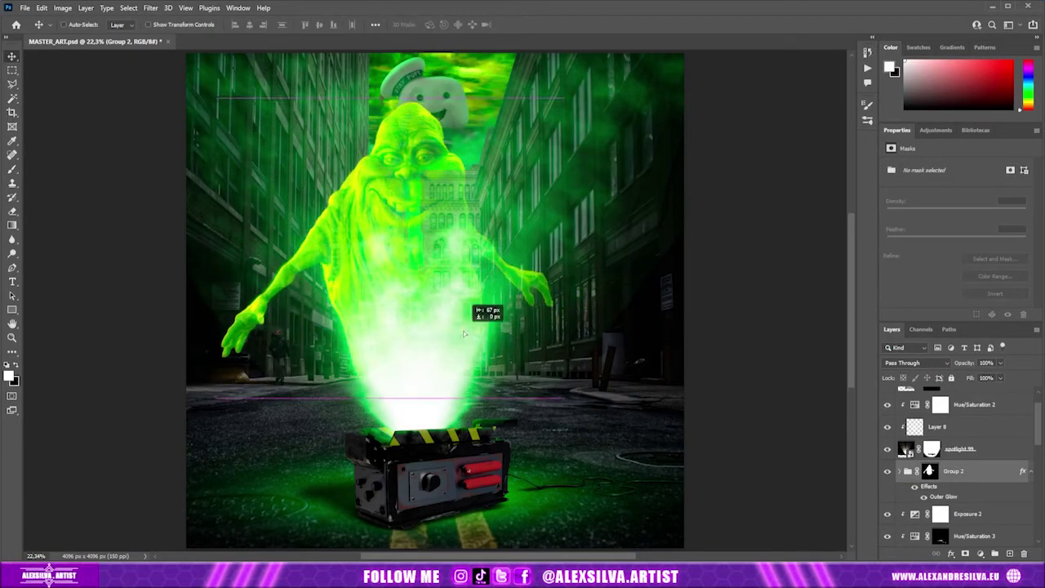
Select the Hue/Saturation 3 mask and ready a black brush, zoomed on the trap's red tube
scroll(955, 458, down, 1)
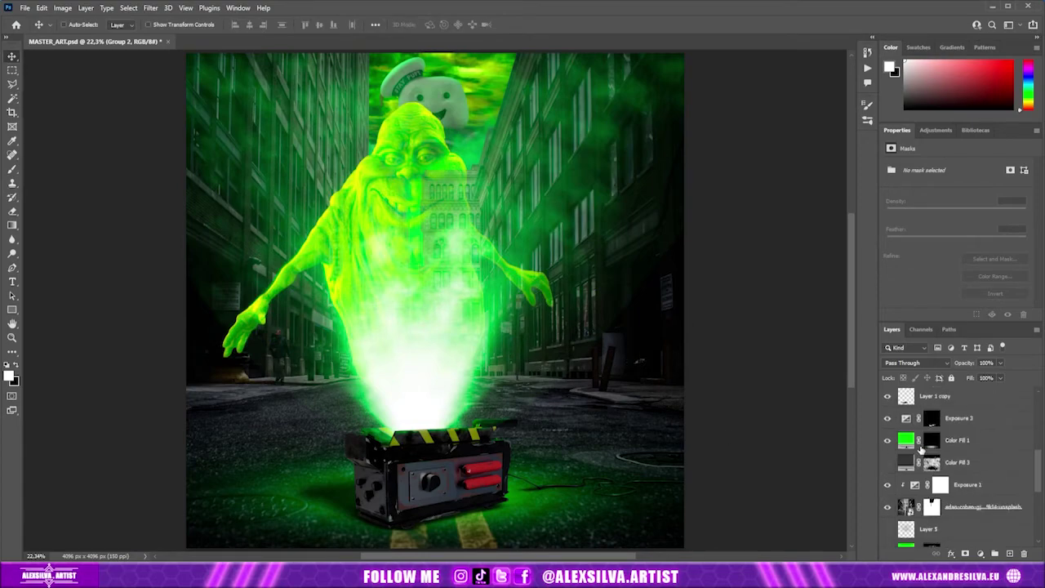
click(941, 509)
key(b)
key(Escape)
scroll(482, 463, up, 3)
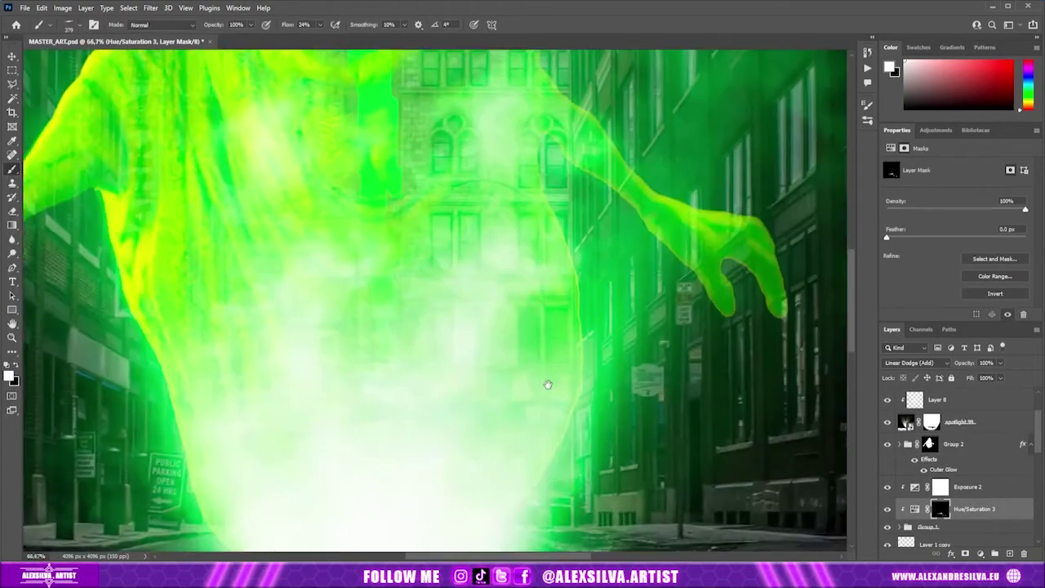
scroll(457, 368, up, 2)
scroll(425, 302, up, 2)
key(x)
scroll(446, 291, down, 8)
scroll(460, 340, up, 5)
Adjust brush flow and hardness, then paint black on the mask around the trap
key(x)
key(shift+0)
key(shift+8)
click(69, 23)
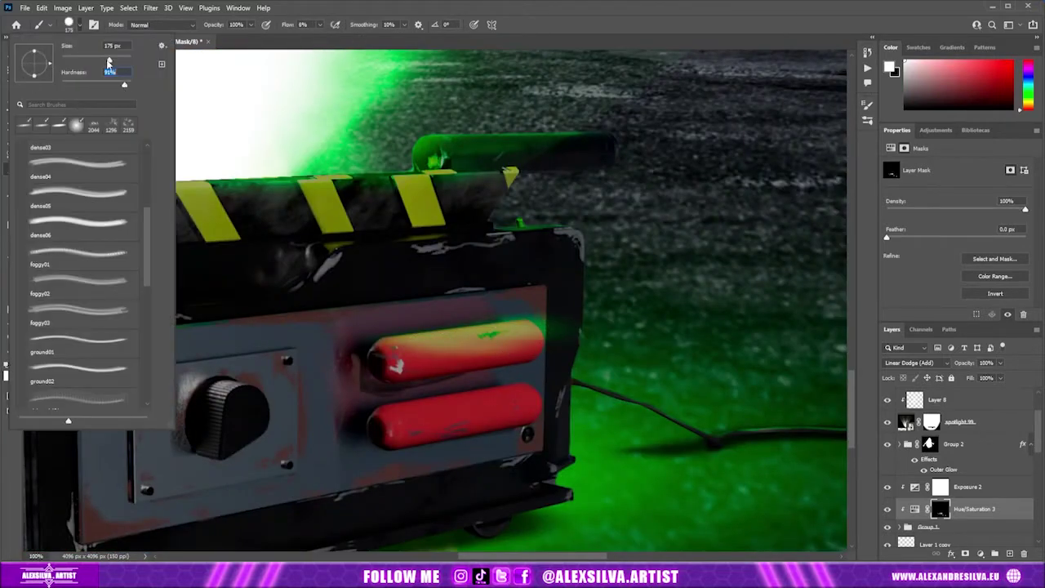
key(Return)
key(x)
key(shift+0)
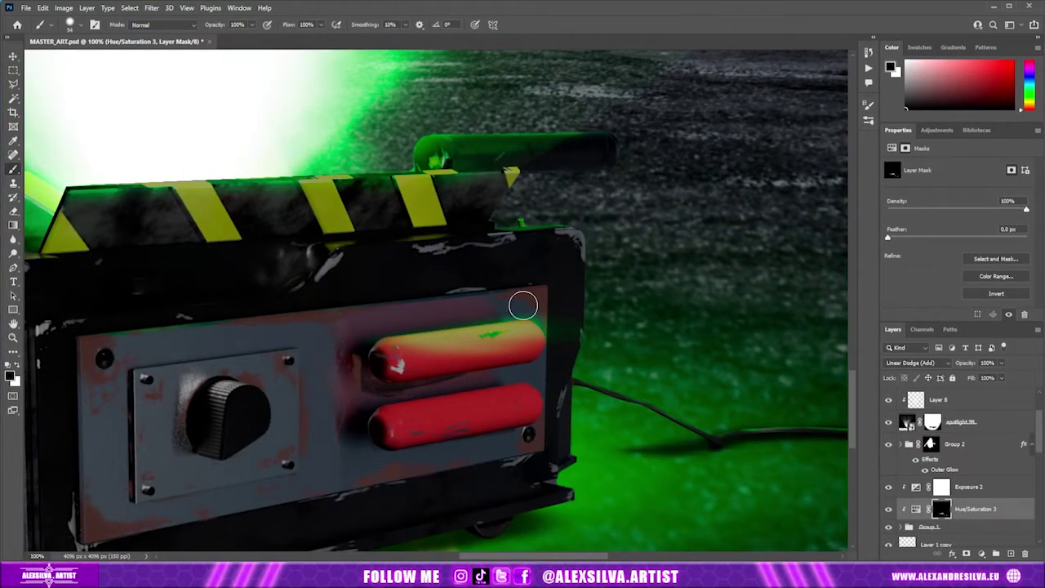
scroll(584, 350, down, 5)
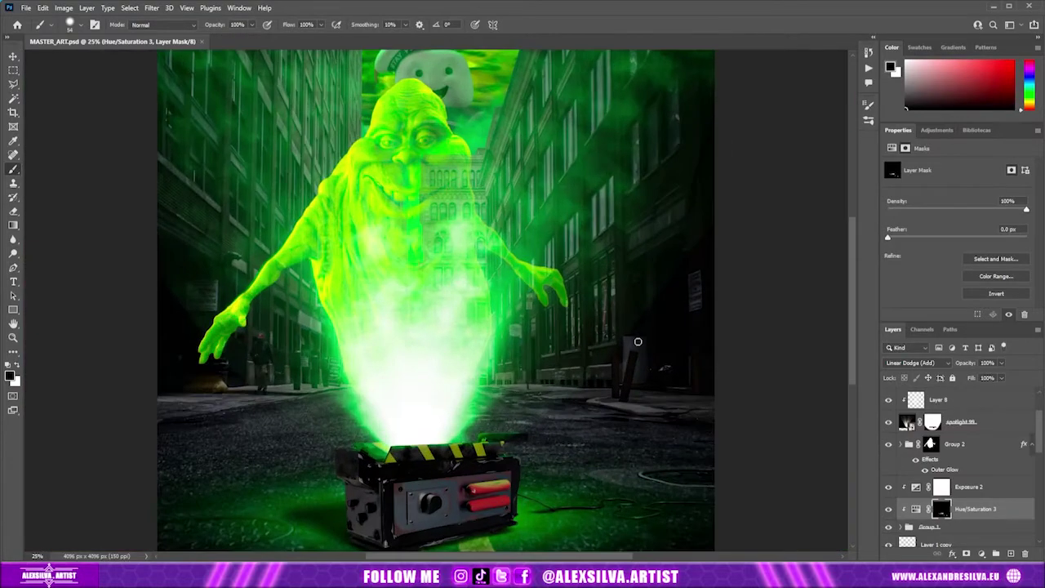
scroll(955, 474, down, 1)
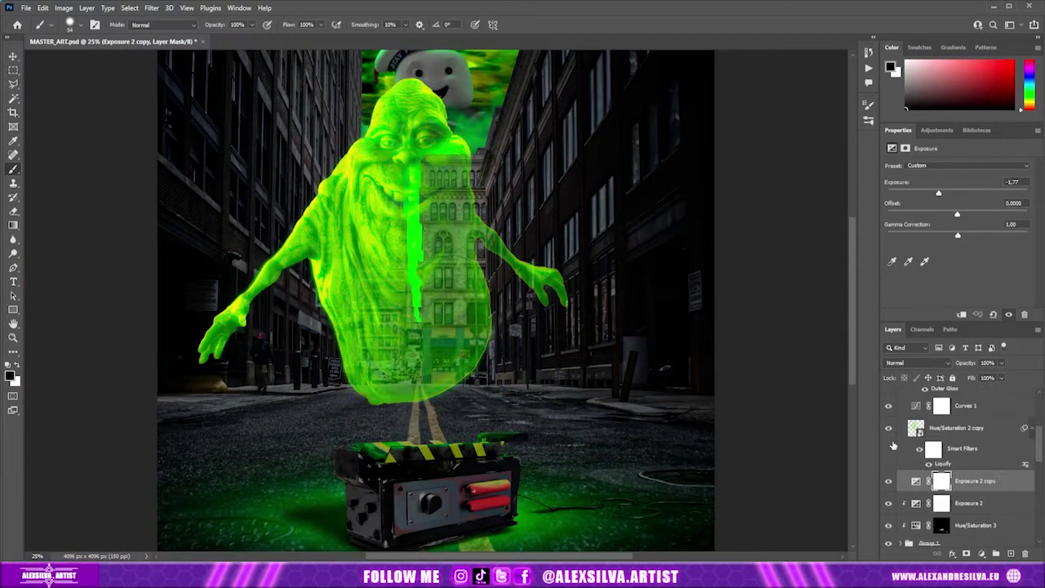
Check the smoke with the ghost hidden, then clip Exposure 1 copy and brighten around the smoke
click(889, 455)
click(895, 400)
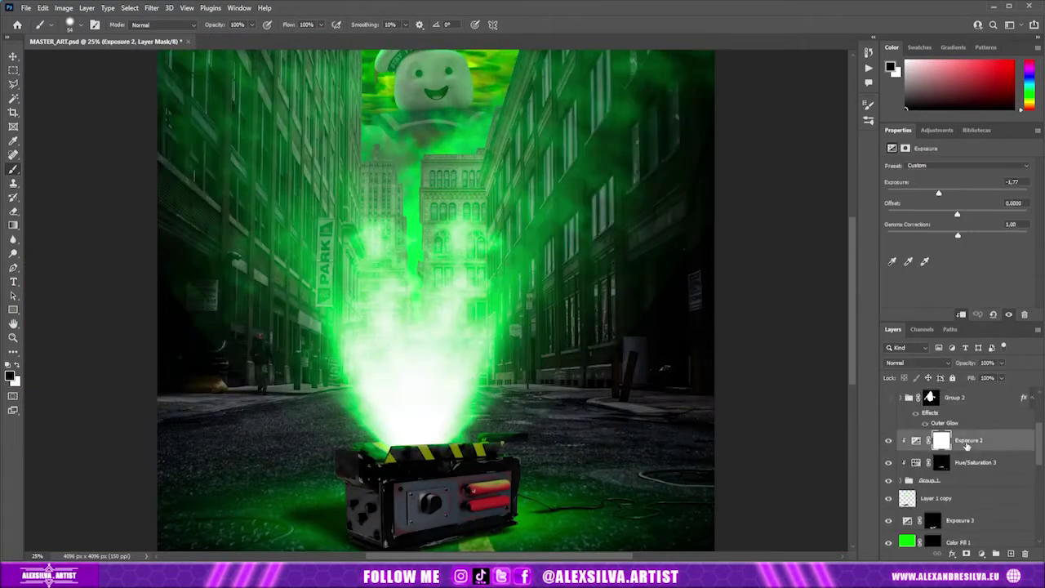
scroll(959, 446, down, 2)
click(963, 470)
key(ctrl+alt+g)
drag(210, 444, 525, 291)
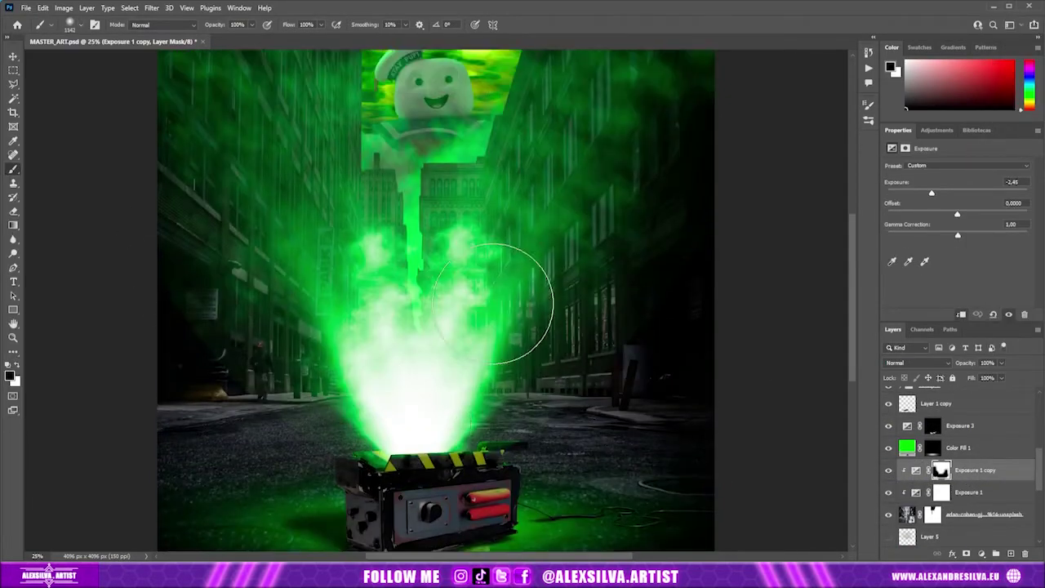
Select the ghost's Group 2, then Layer 2
scroll(770, 350, down, 2)
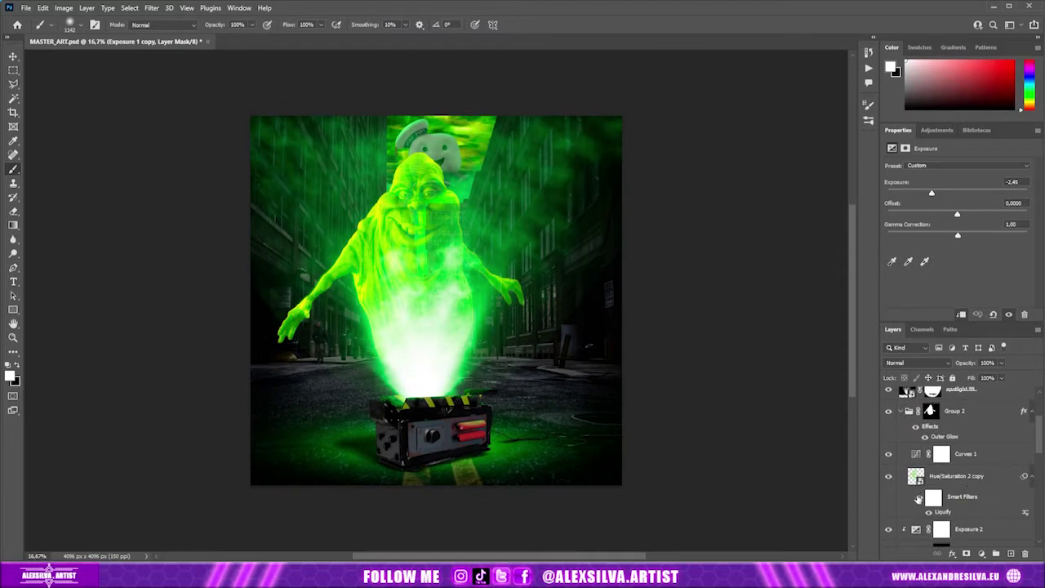
click(947, 425)
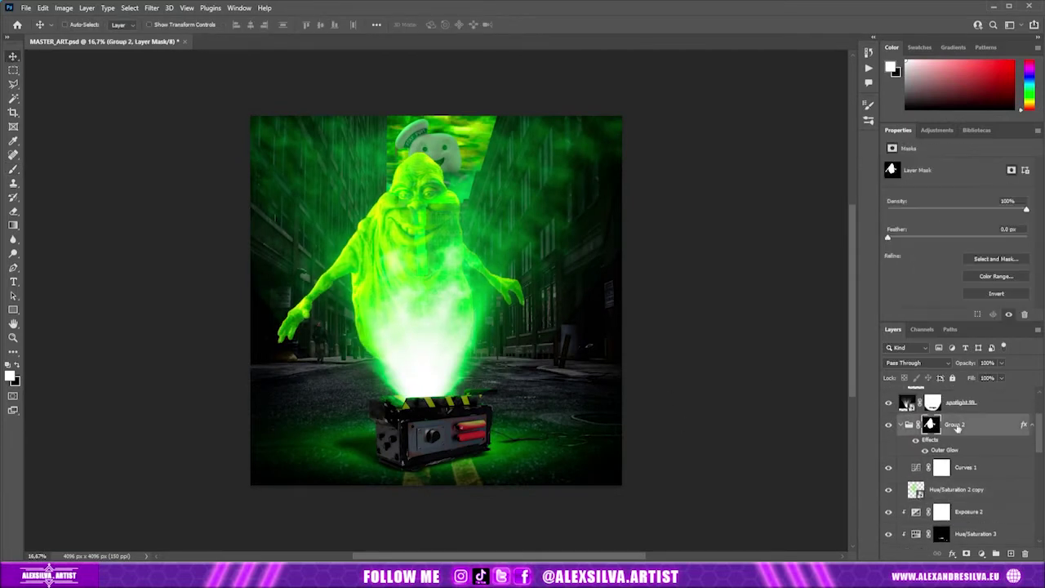
scroll(956, 474, down, 3)
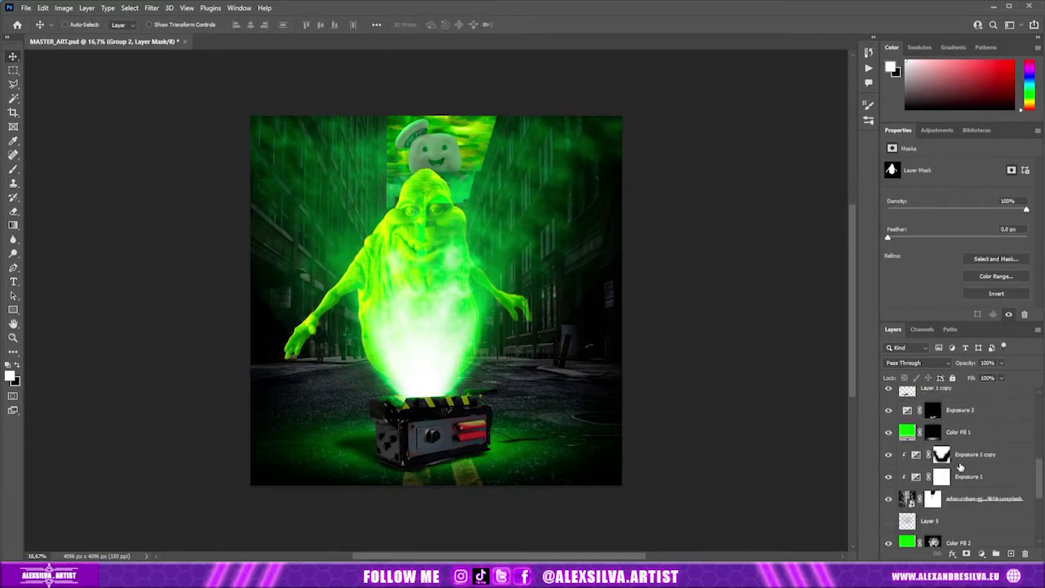
click(955, 426)
scroll(956, 474, up, 2)
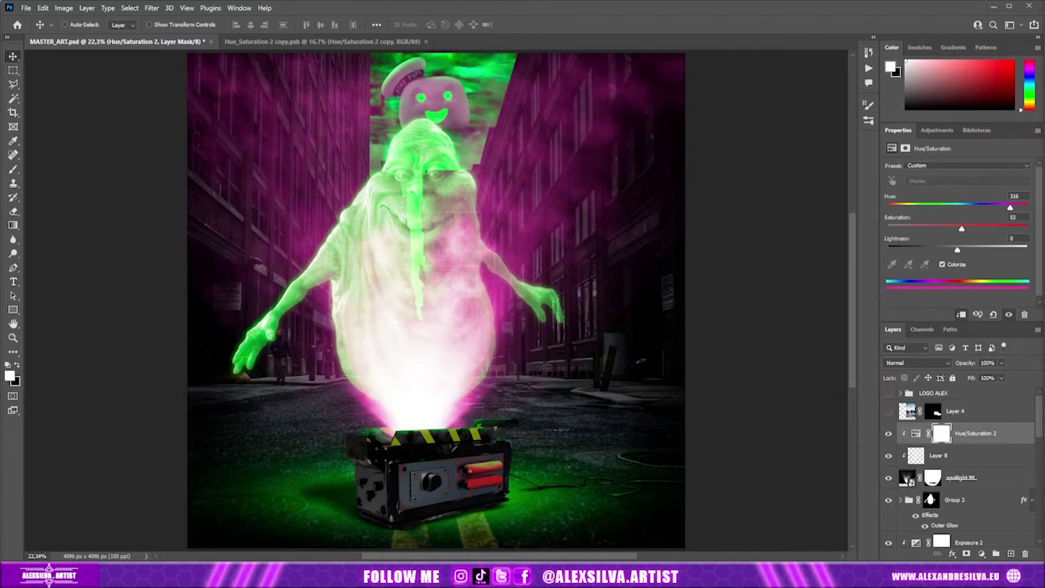
Open the colour settings of Color Fill 2
scroll(962, 500, down, 5)
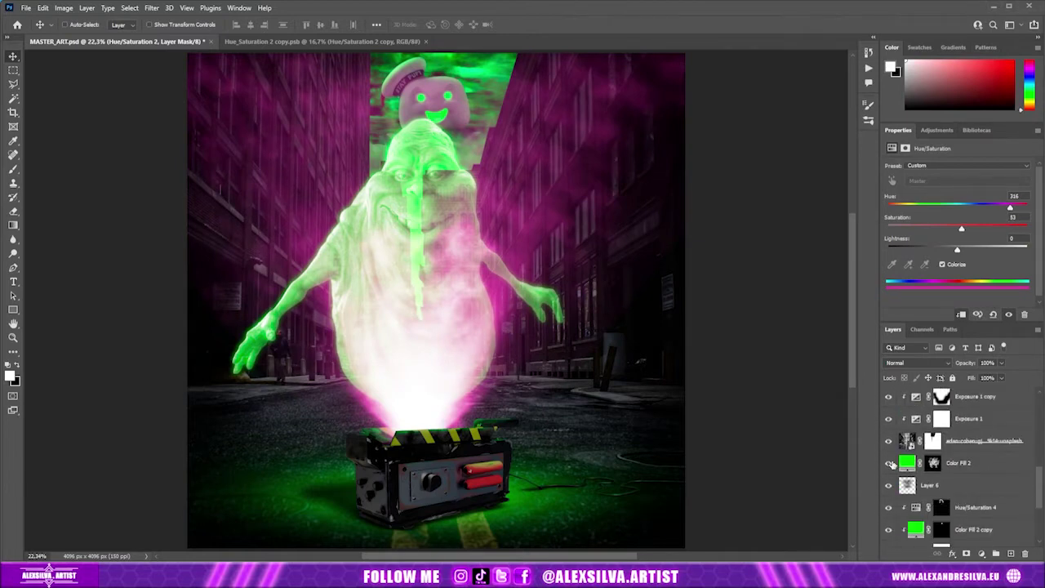
double_click(908, 463)
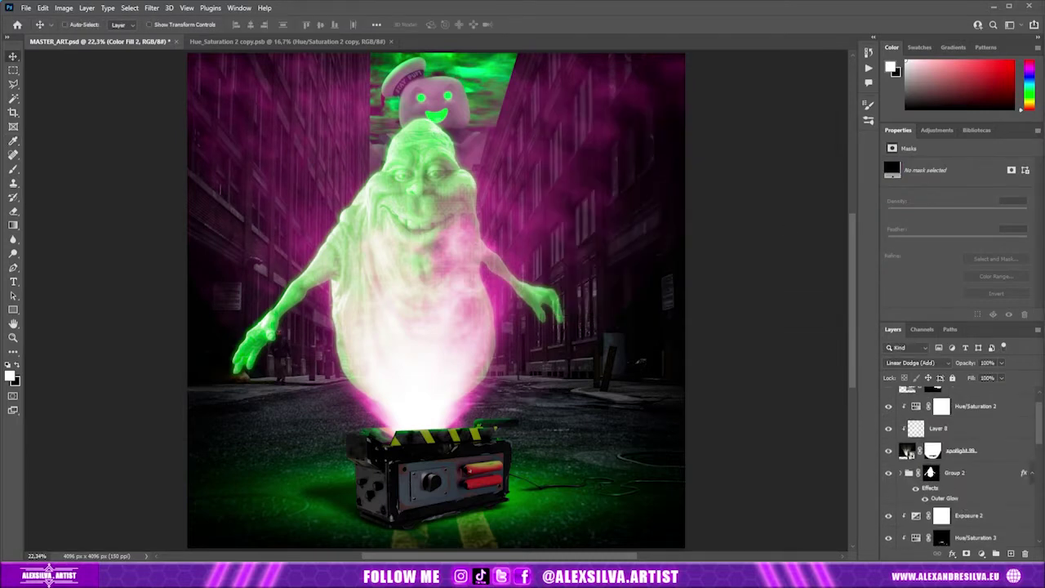
scroll(964, 457, up, 1)
Scale the flame image on Layer 4 down onto the trap, commit it, then undo
click(982, 411)
drag(642, 443, 572, 437)
key(Return)
key(ctrl+z)
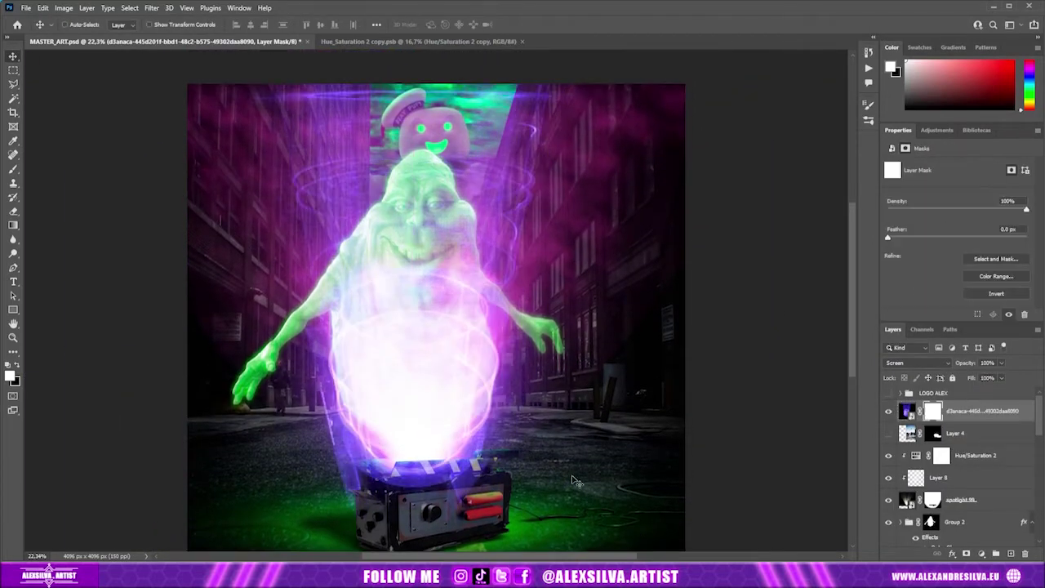
Mask the flame to the ghost's body and hide the green tint on Stay Puft's eyes
key(ctrl+i)
mouse_move(385, 381)
mouse_down()
mouse_move(457, 343)
mouse_move(441, 278)
mouse_up()
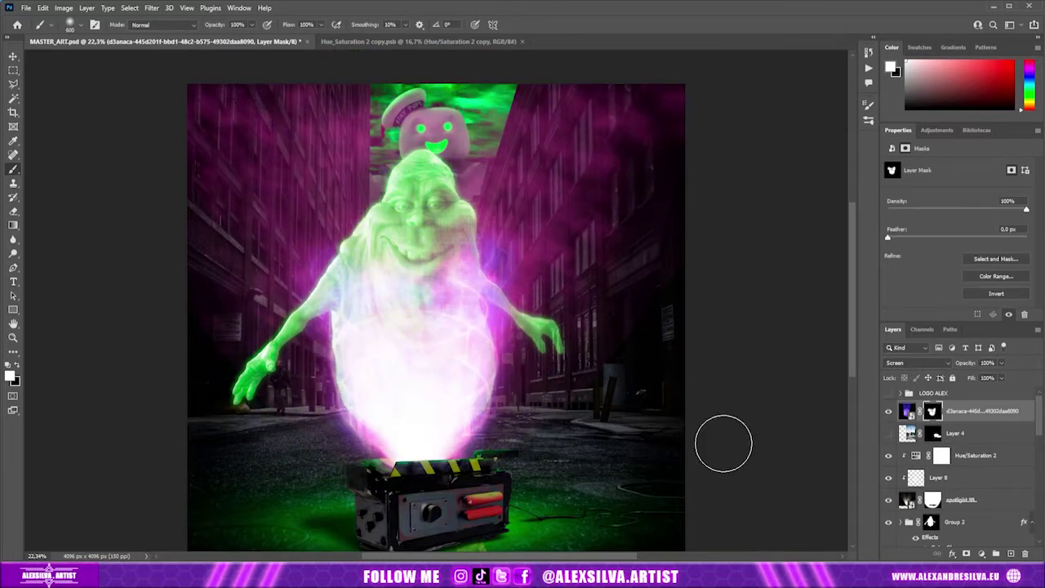
scroll(964, 465, down, 5)
click(889, 418)
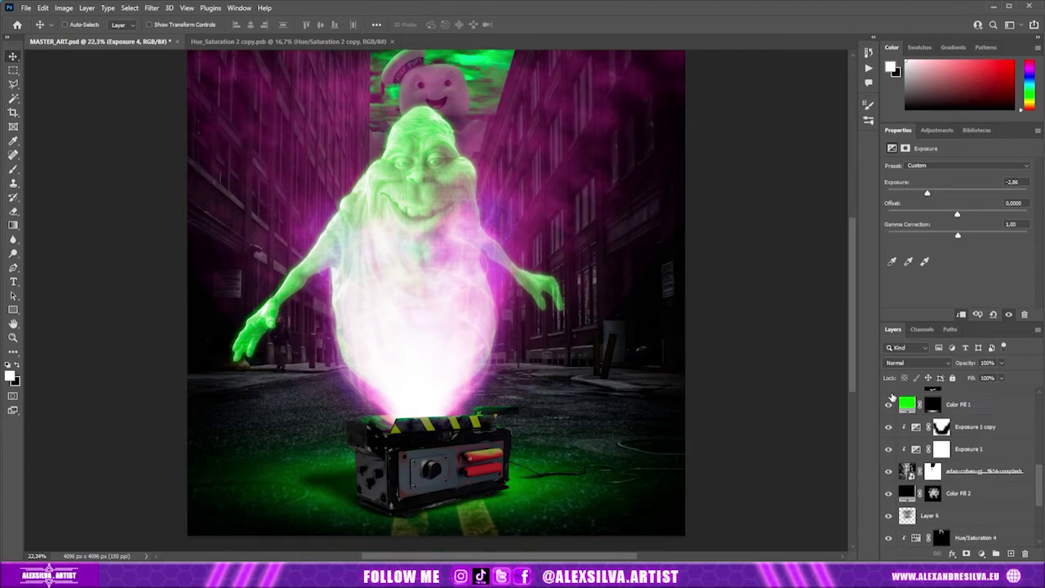
Open the Hue/Saturation 3 settings and select the spotlight 99 layer
scroll(902, 485, up, 3)
click(941, 446)
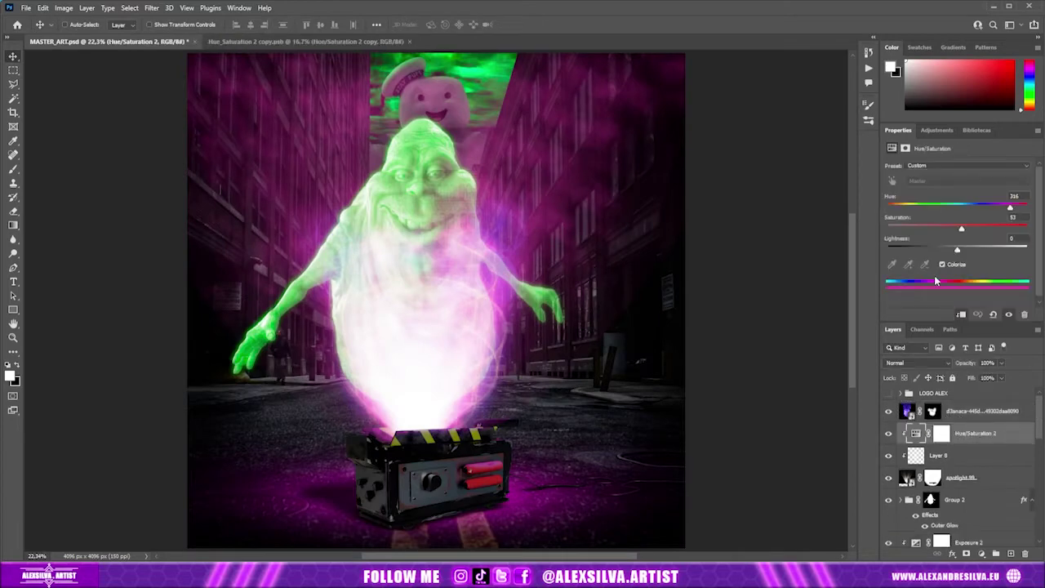
click(907, 479)
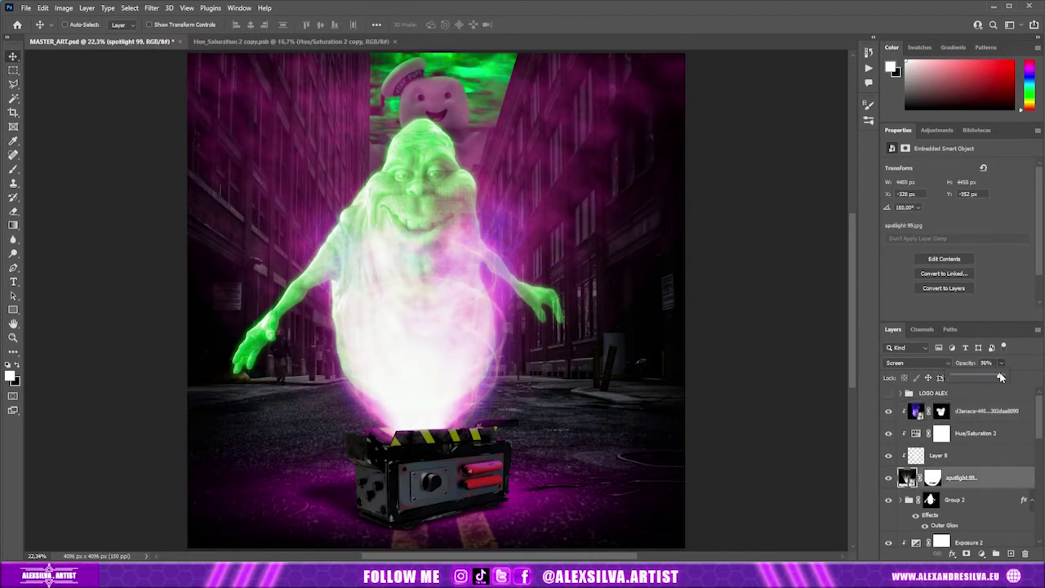
Change the Color Fill 1 colour to purple and select the Hue/Saturation 2 adjustment
scroll(934, 461, down, 3)
scroll(934, 461, down, 5)
scroll(945, 487, down, 5)
scroll(945, 488, down, 3)
scroll(946, 493, down, 2)
scroll(946, 490, down, 2)
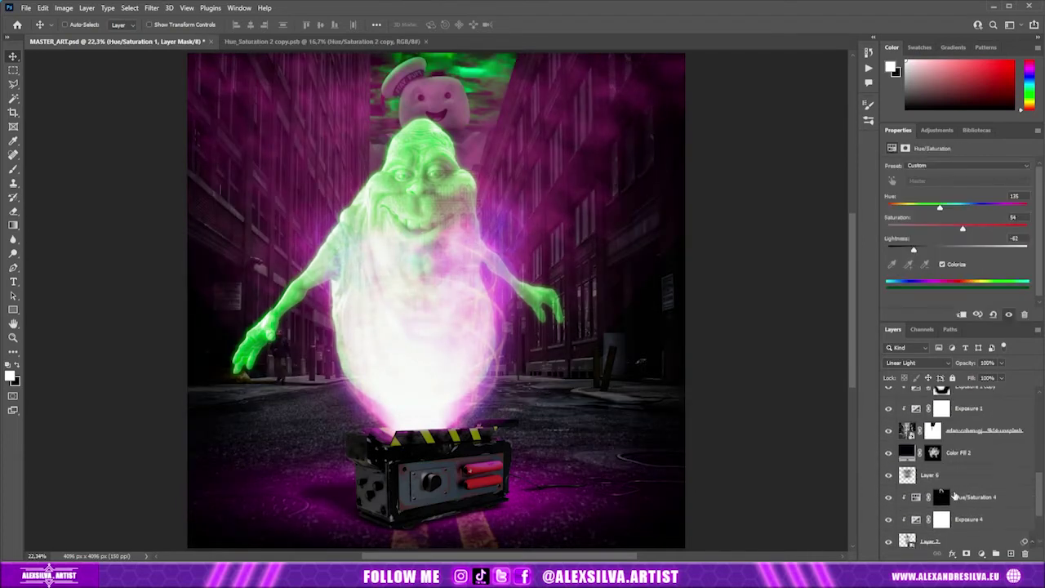
double_click(907, 445)
key(Escape)
click(942, 433)
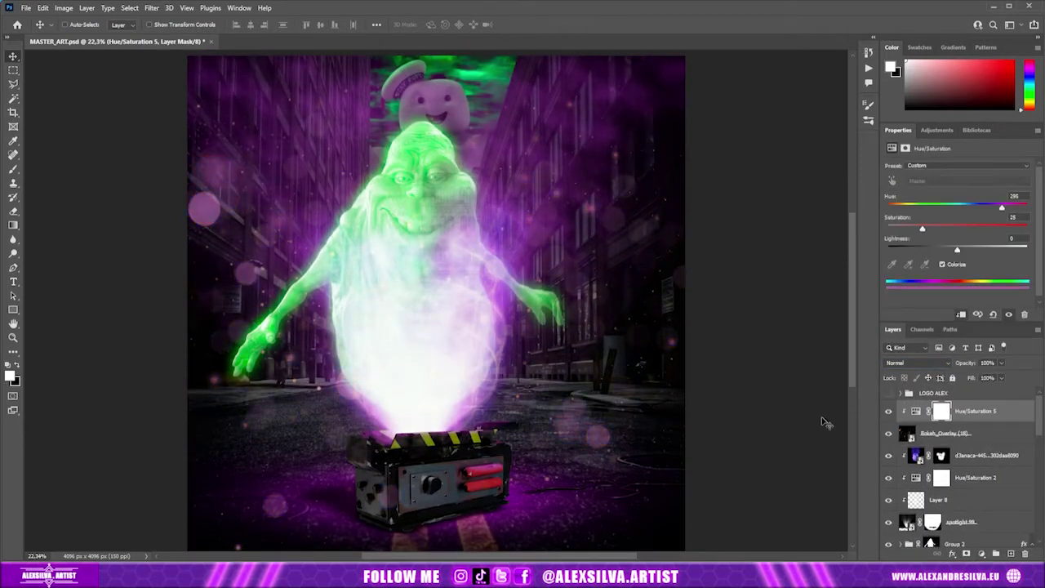
Set the bokeh overlay to Linear Dodge (Add) and select Layer 7 in Group 1
key(s)
key(ctrl+minus)
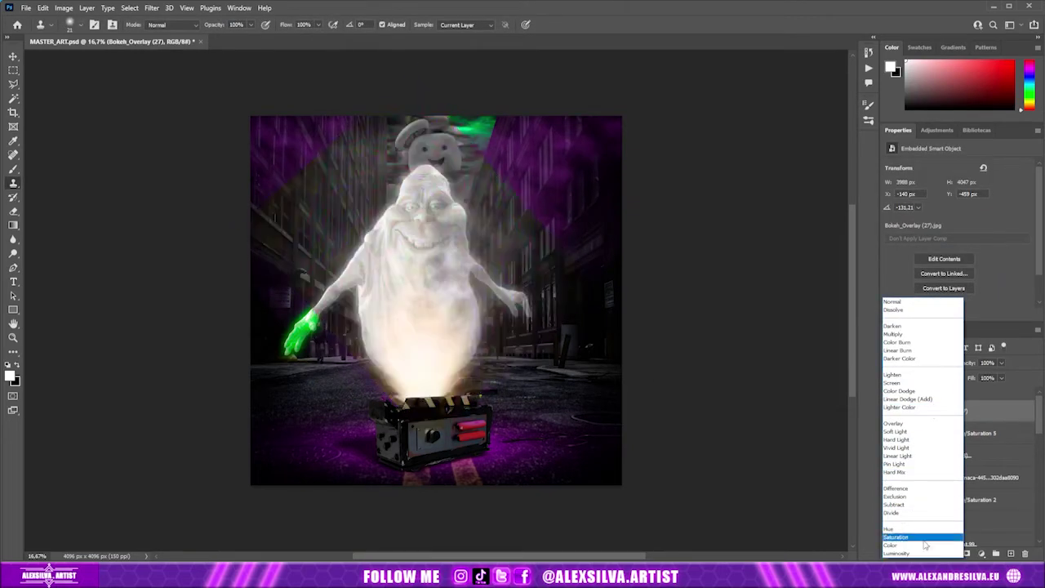
click(907, 398)
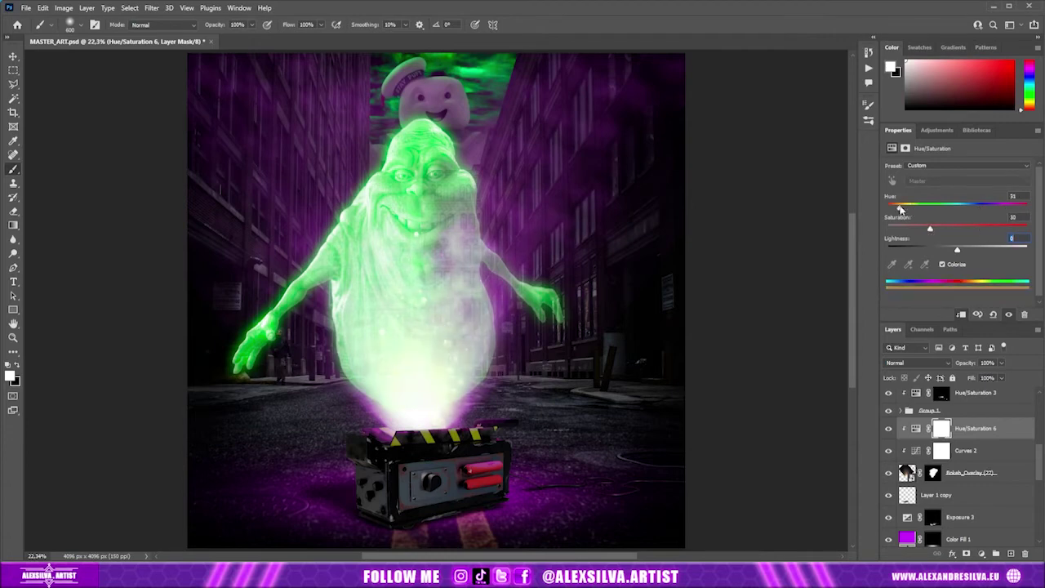
scroll(964, 474, up, 3)
click(927, 483)
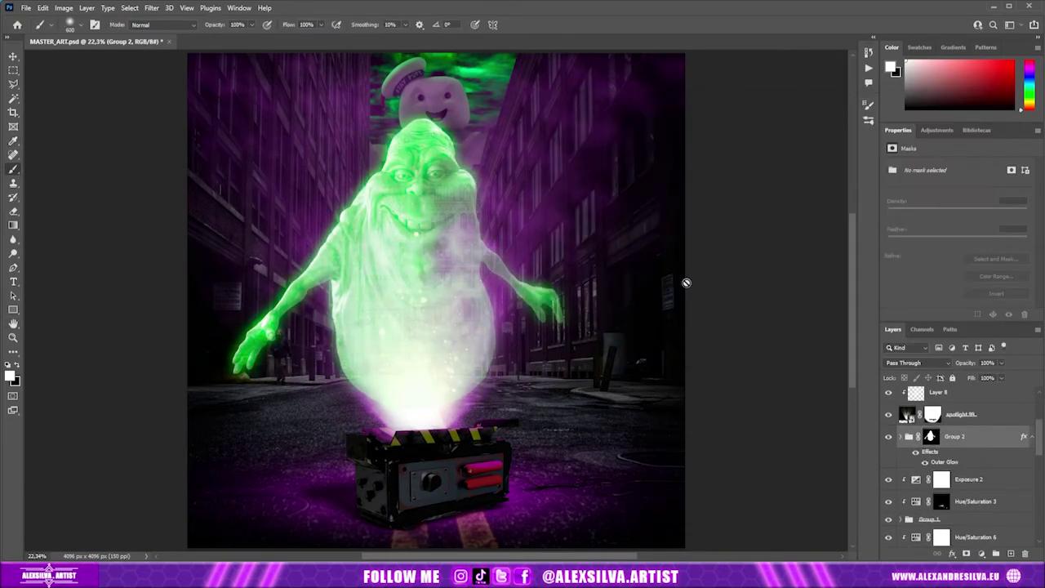
Show the bokeh and rain layers, then apply a Liquify pass to the ghost layer
scroll(956, 457, up, 3)
click(889, 417)
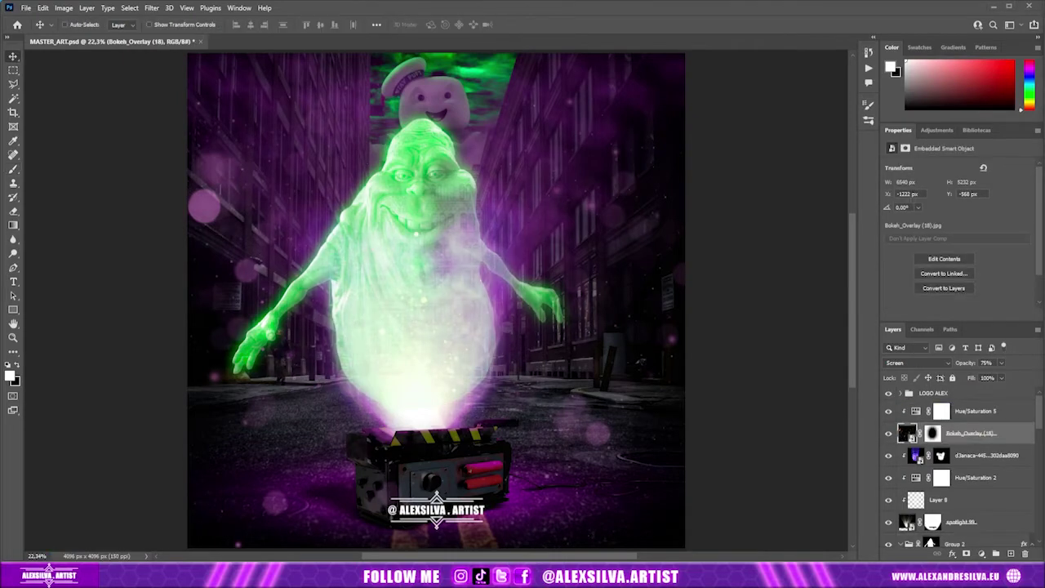
click(980, 455)
click(151, 7)
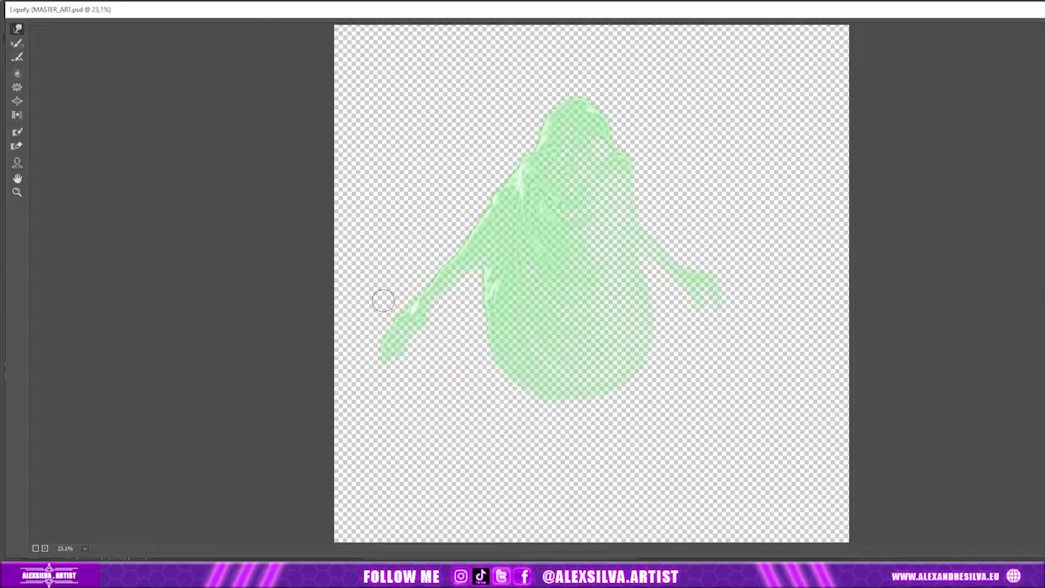
click(172, 131)
key(Return)
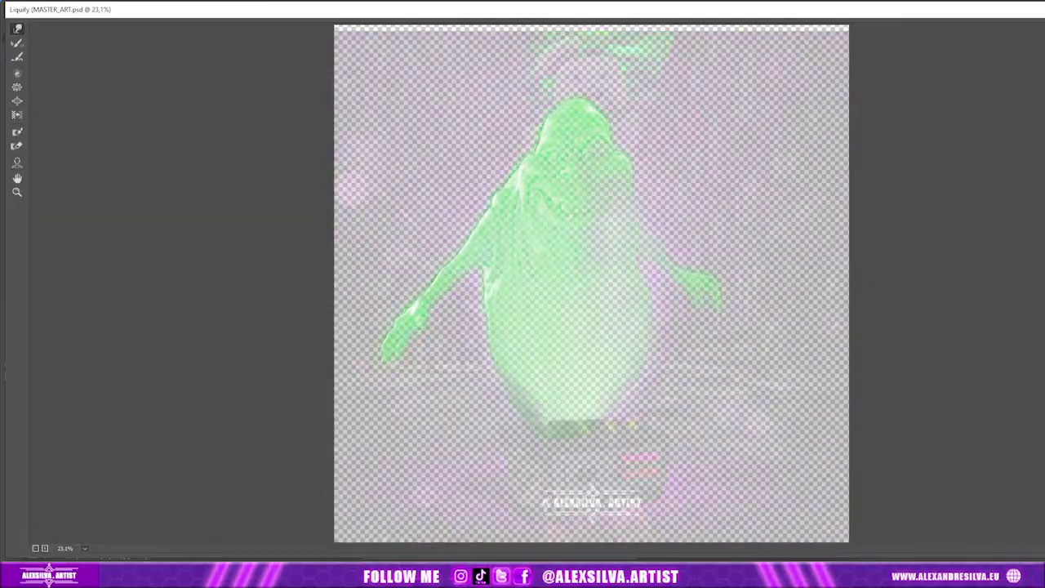
Select the Hue/Saturation 2 copy layer with the whole image fitted in view
scroll(370, 490, up, 3)
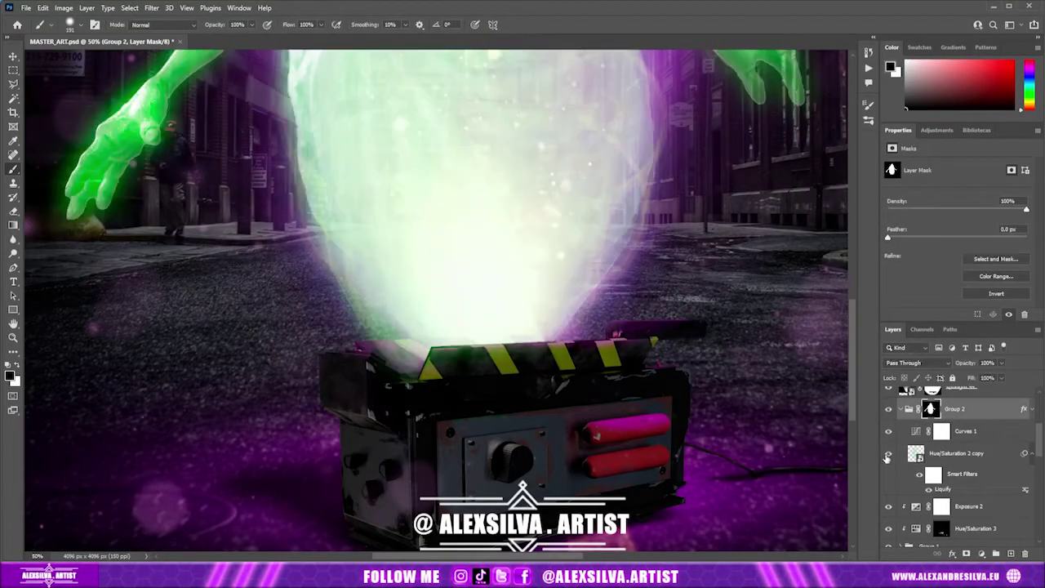
click(976, 459)
key(ctrl+0)
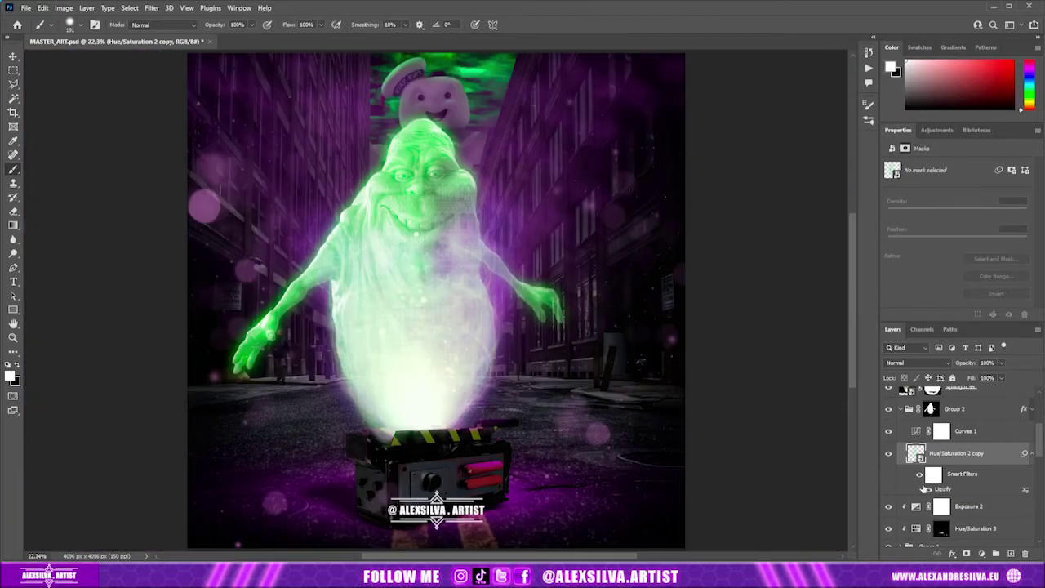
key(v)
scroll(903, 463, up, 2)
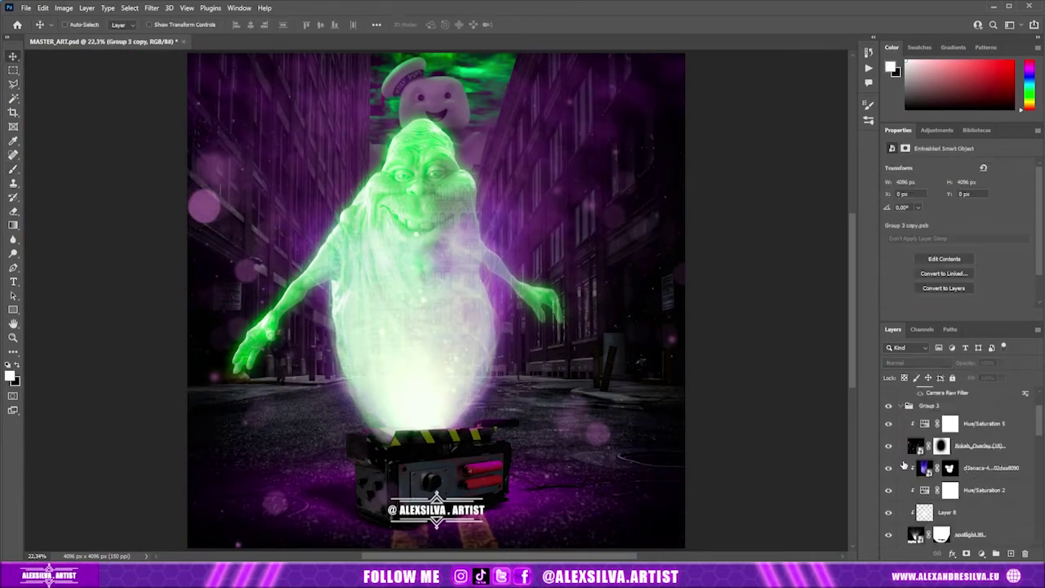
Place the Ghostbusters logo, drop its black background with Blend If, and rasterize it
key(Return)
drag(707, 291, 715, 291)
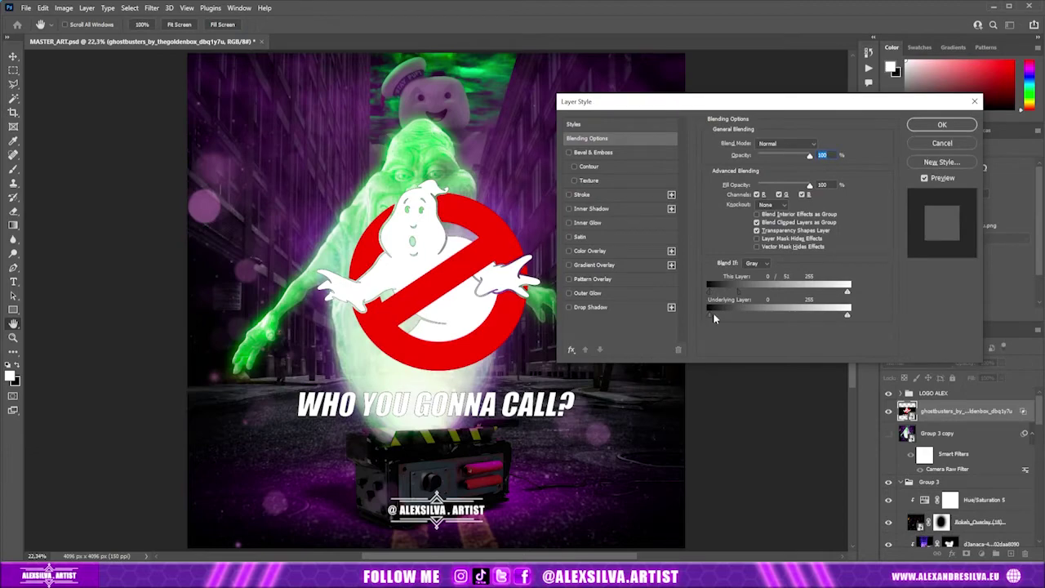
key(Return)
right_click(972, 410)
click(1004, 401)
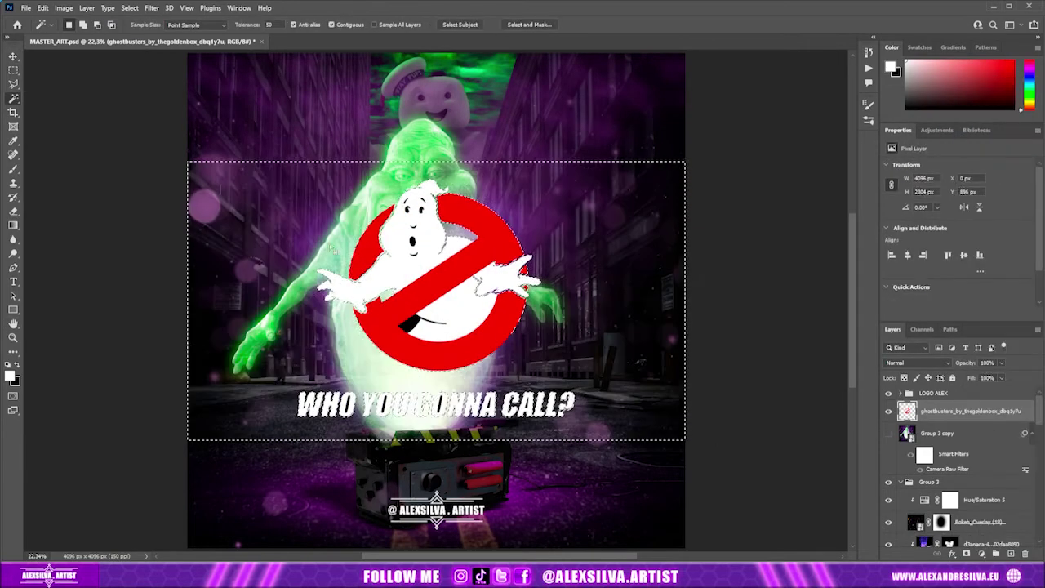
Outline the wall sign with Polygonal Lasso and paint over its old text on a new layer
key(w)
scroll(406, 240, up, 3)
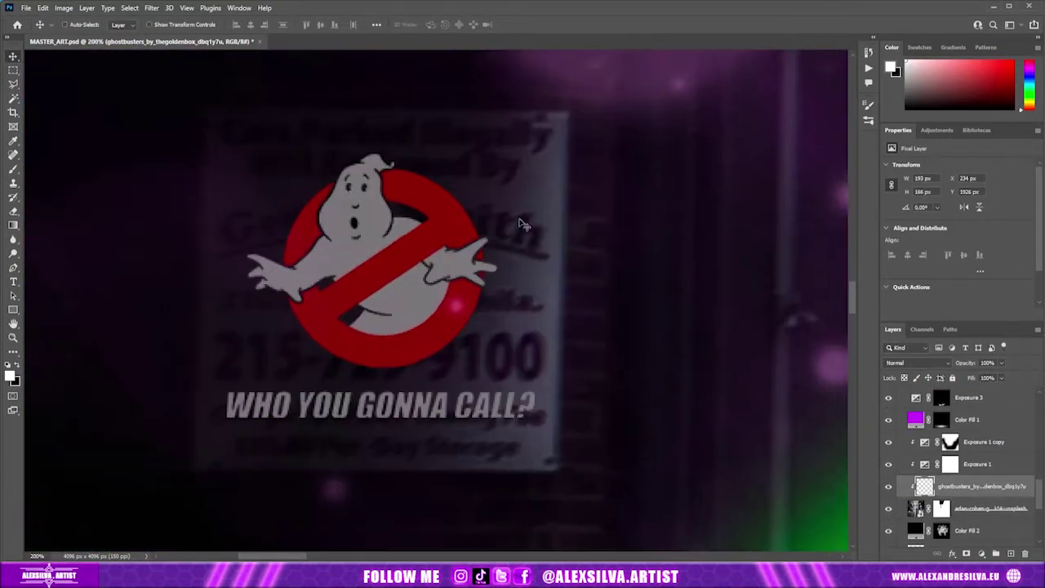
click(572, 108)
click(572, 108)
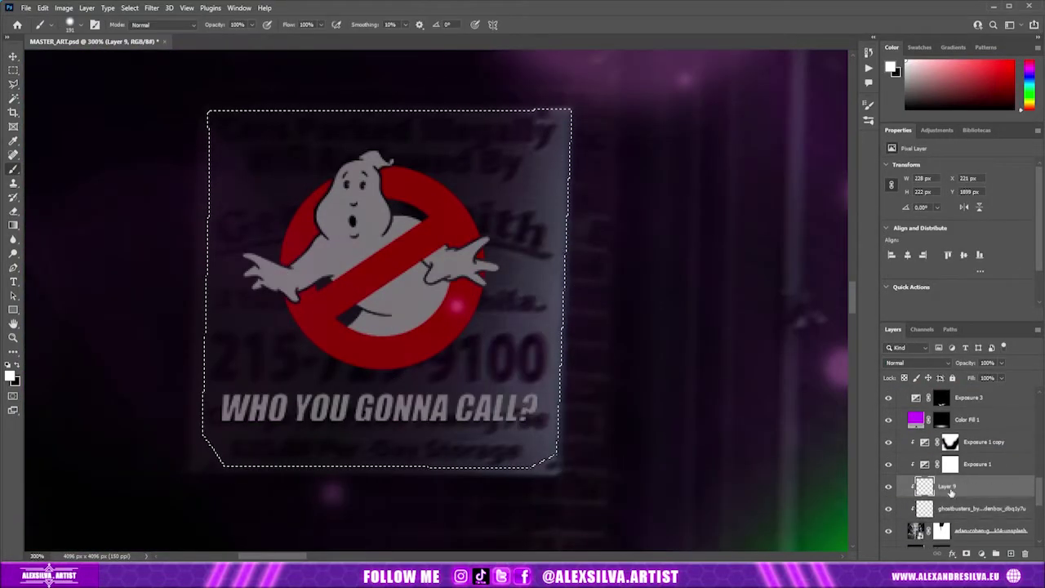
click(888, 486)
key(b)
key(l)
click(576, 112)
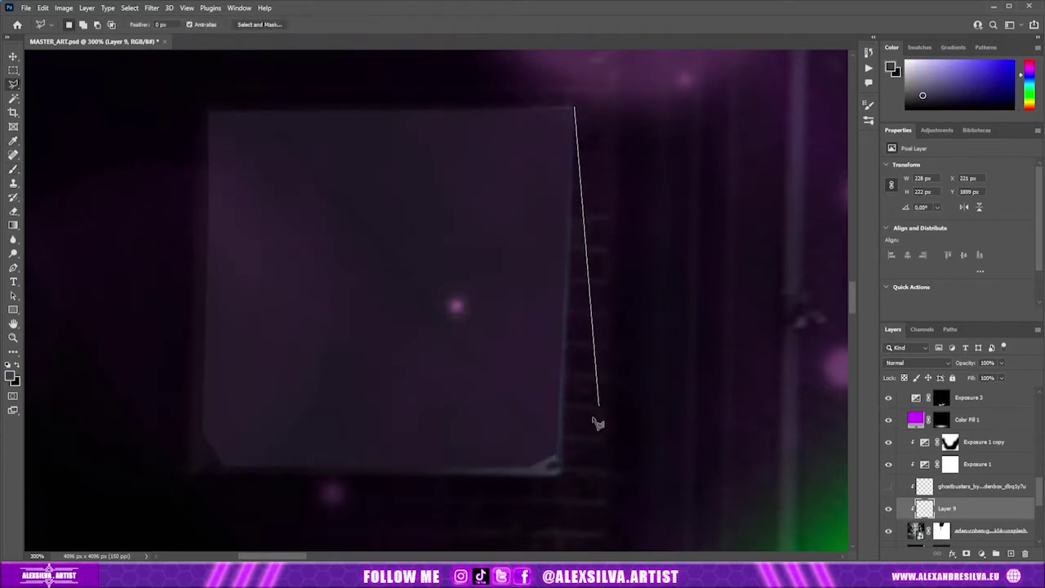
click(575, 112)
key(b)
key(ctrl+d)
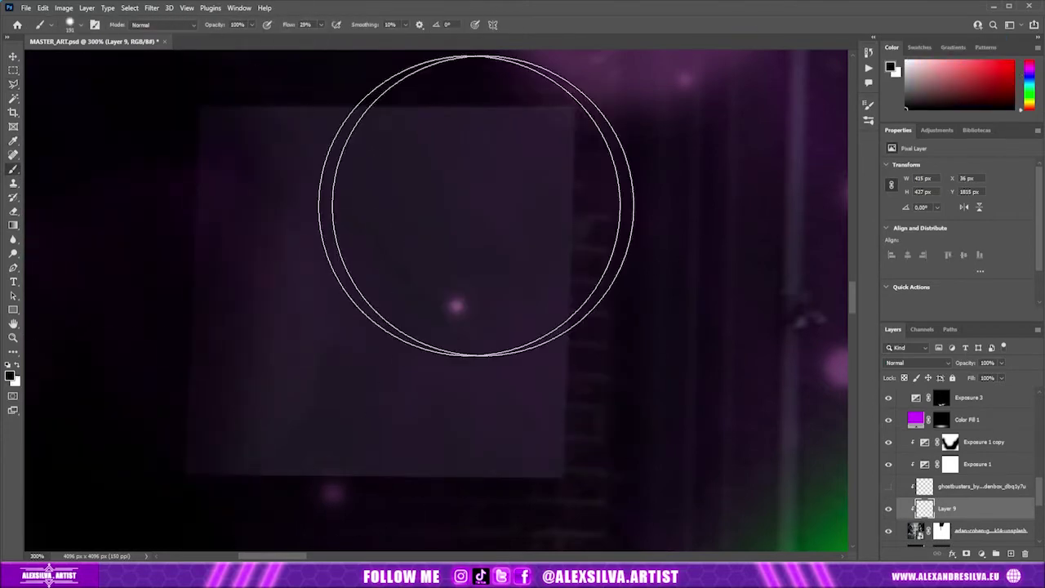
Reselect the logo layer, fit the image in view, and save the document
scroll(437, 316, down, 5)
click(890, 489)
key(ctrl+0)
key(ctrl+s)
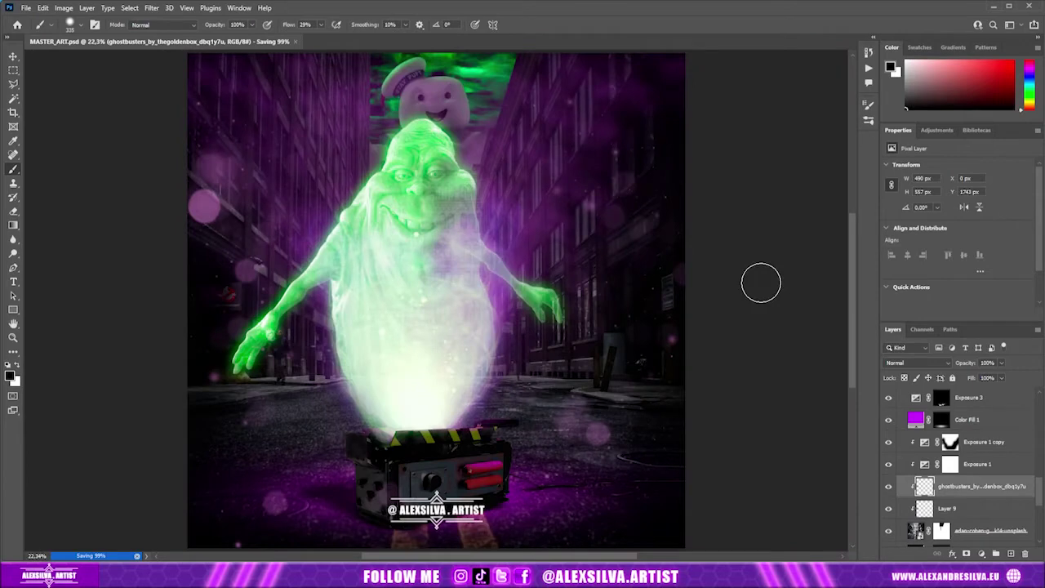
click(900, 461)
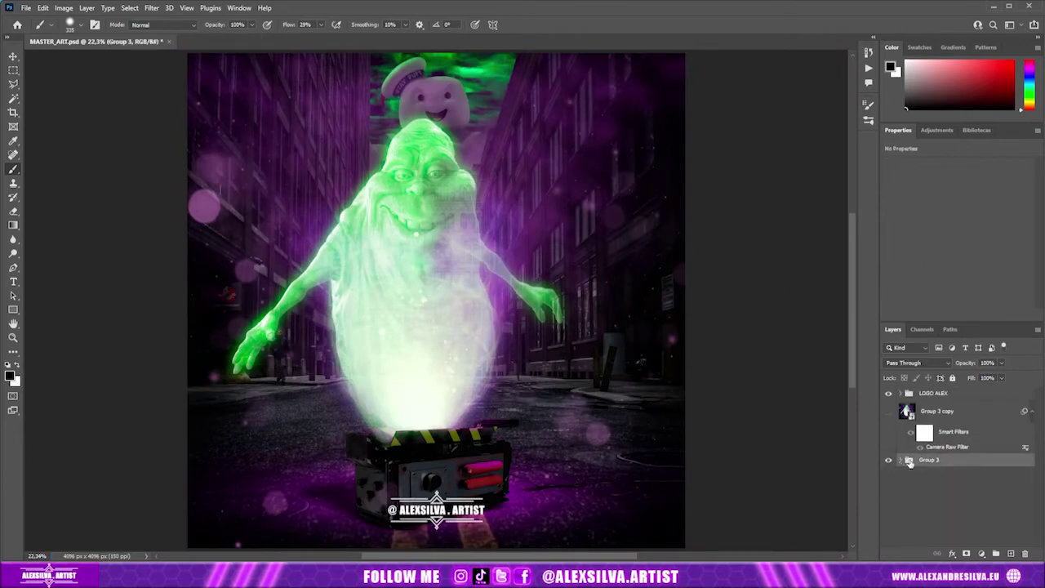
Transform the ghost picture onto the upper-right building wall and mask it to the window
click(908, 463)
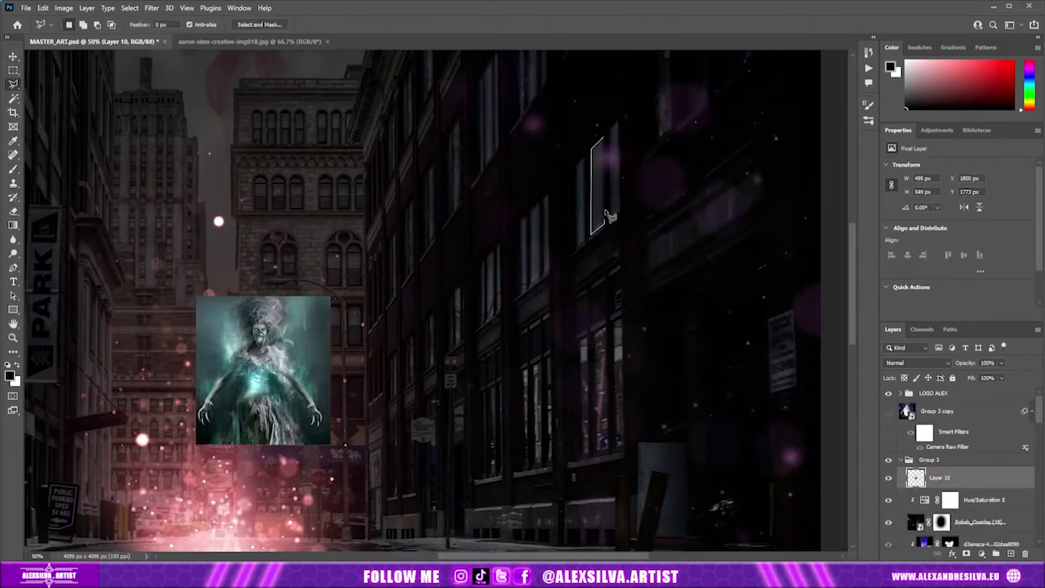
key(ctrl+t)
mouse_move(263, 369)
mouse_down()
mouse_move(601, 205)
mouse_move(614, 181)
mouse_move(563, 242)
mouse_up()
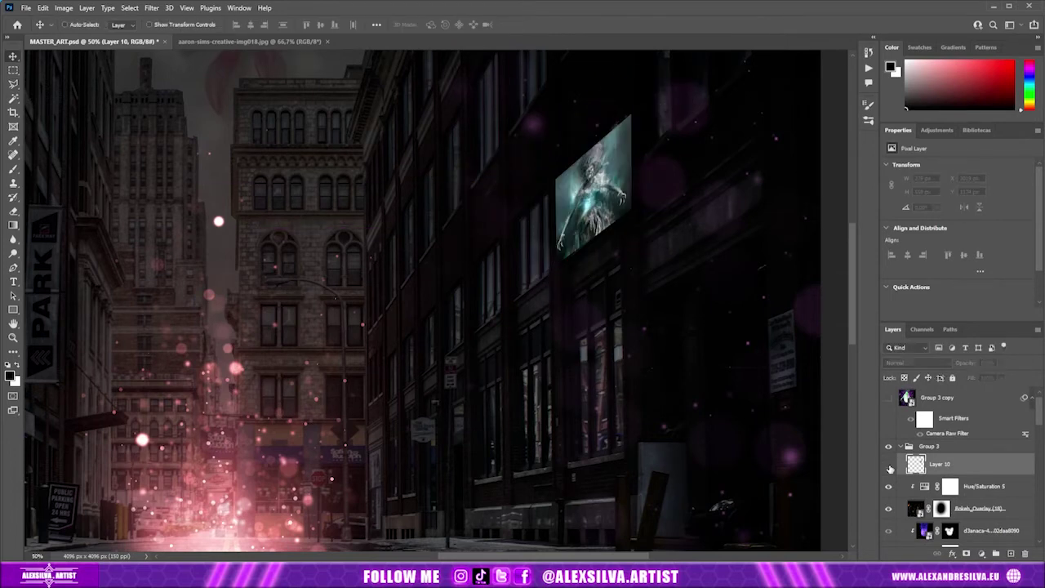
key(Return)
key(l)
click(967, 554)
Squeeze the logo narrower into a squarer shape
click(13, 56)
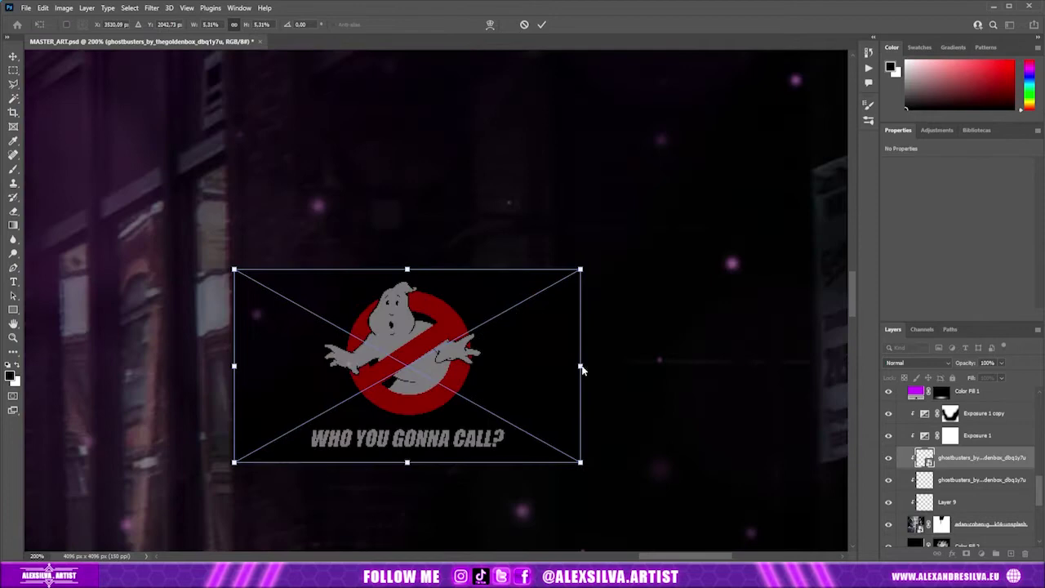
drag(582, 370, 518, 371)
key(Return)
key(ctrl+t)
drag(392, 375, 435, 364)
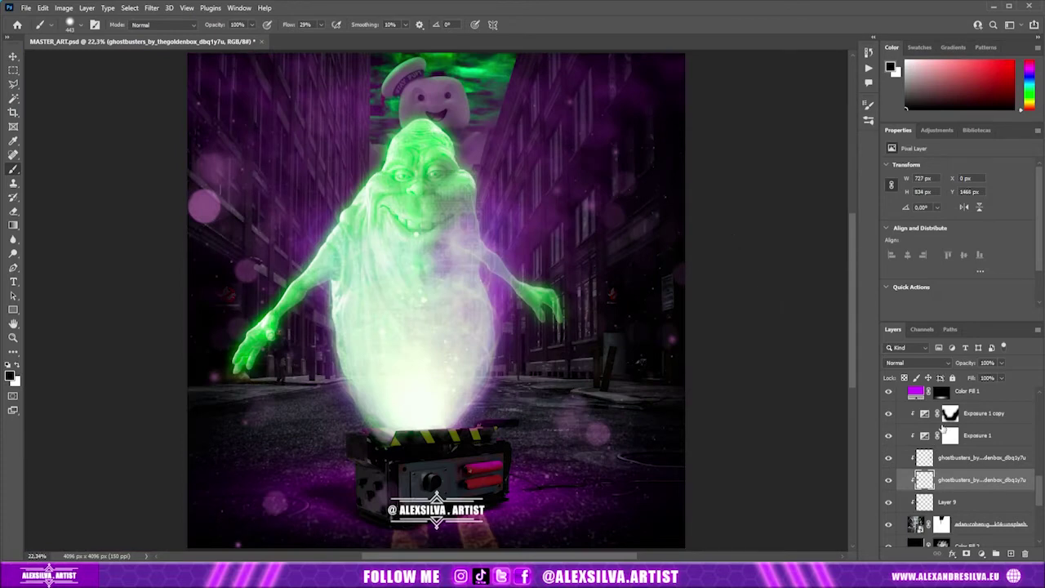
Stamp a merged copy of the visible layers and select the Group 3 copy layer
click(13, 113)
key(Escape)
click(928, 412)
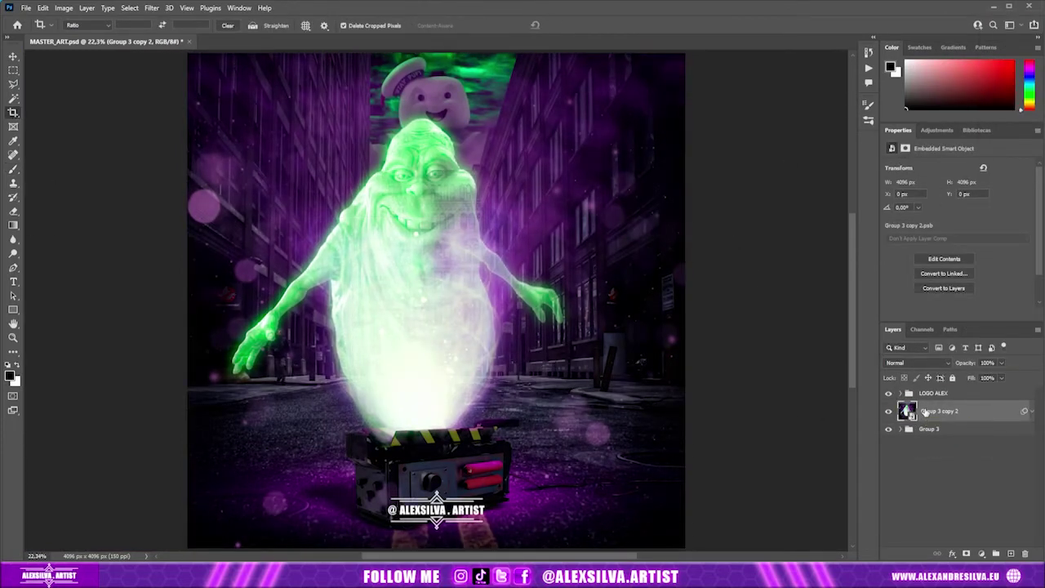
Undo the last four edits to step back through recent changes
key(ctrl+z)
scroll(887, 450, down, 5)
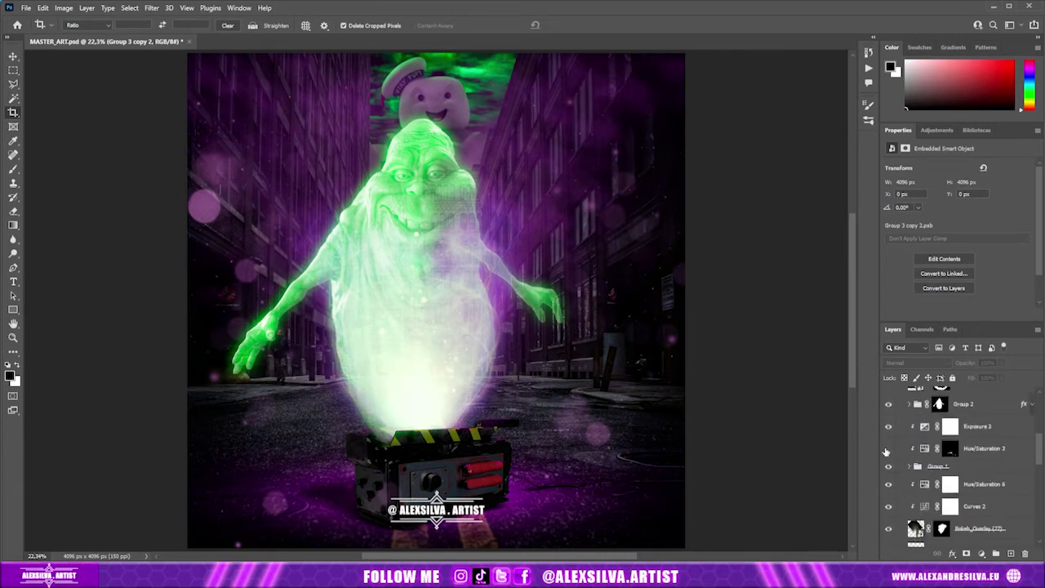
key(ctrl+z)
key(ctrl+z)
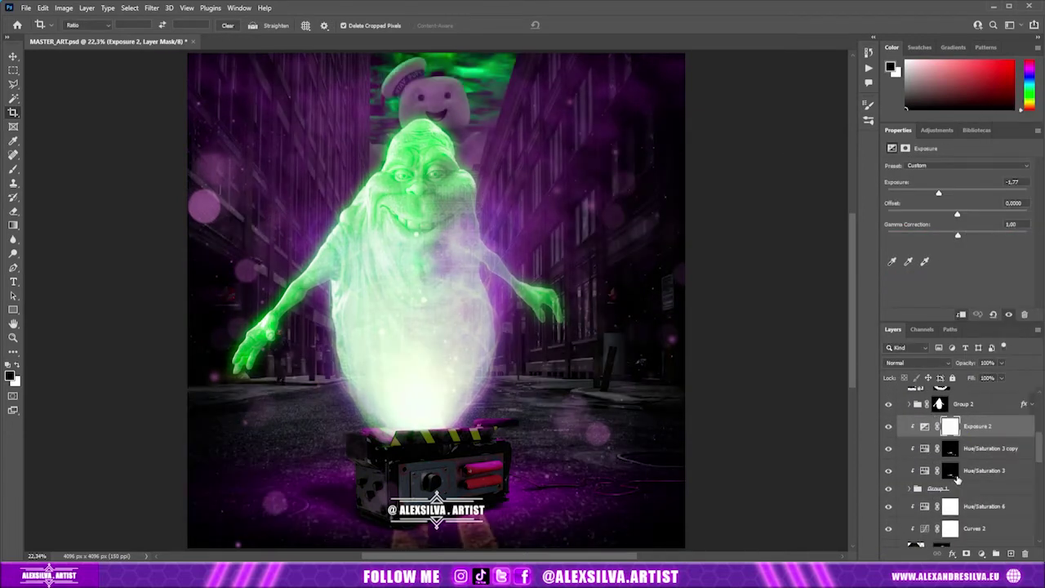
key(ctrl+z)
key(ctrl+z)
key(ctrl+z)
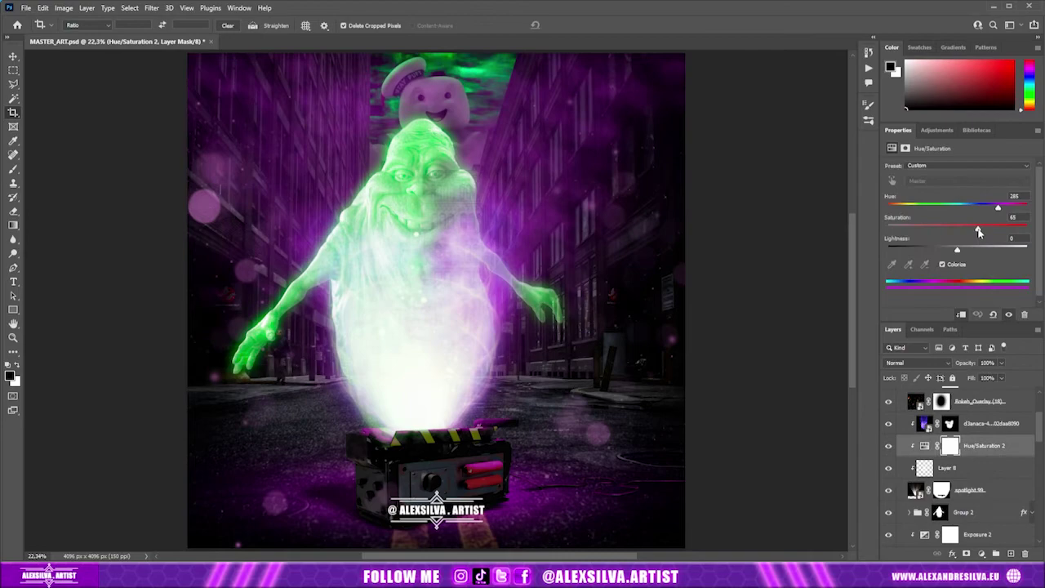
key(ctrl+z)
key(ctrl+z)
key(ctrl+z)
key(ctrl+z)
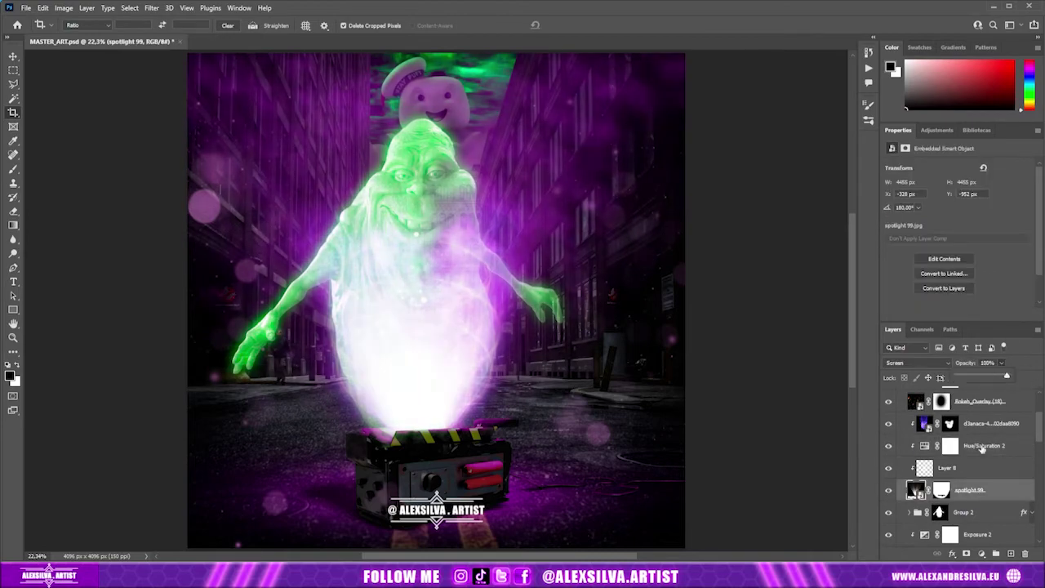
scroll(913, 445, down, 3)
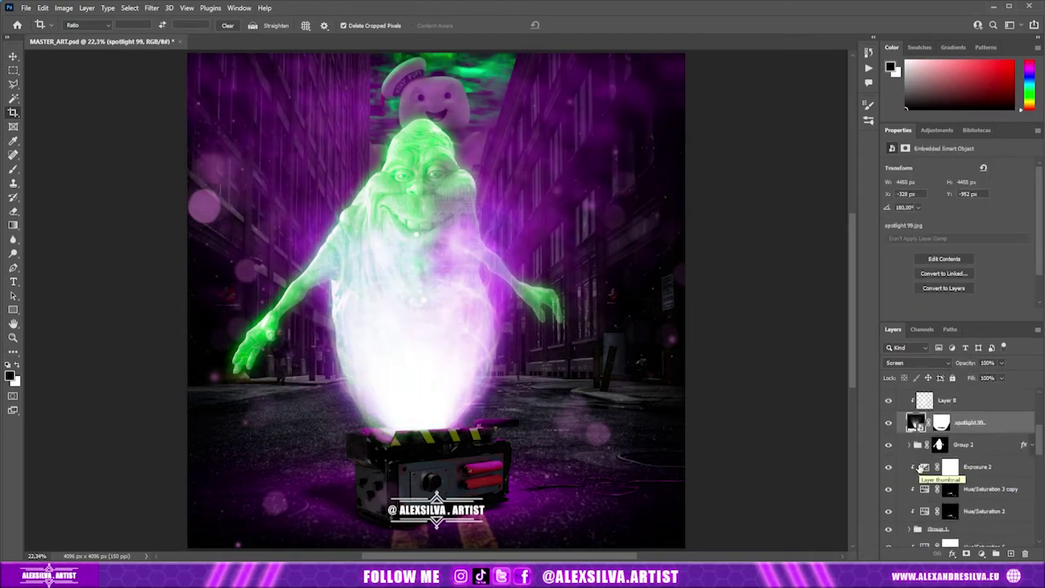
Ready the Hue/Saturation 3 copy mask for painting and toggle a layer to compare its effect
click(949, 489)
click(13, 168)
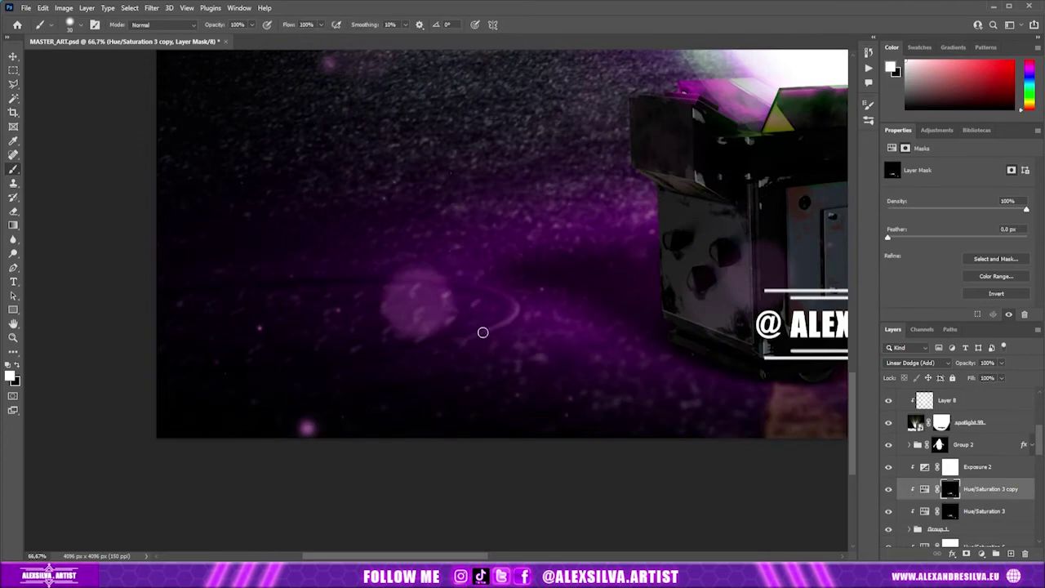
scroll(193, 327, down, 4)
scroll(939, 458, up, 3)
click(889, 478)
scroll(889, 482, up, 5)
Duplicate Group 3
click(909, 428)
right_click(931, 429)
click(1004, 163)
key(Return)
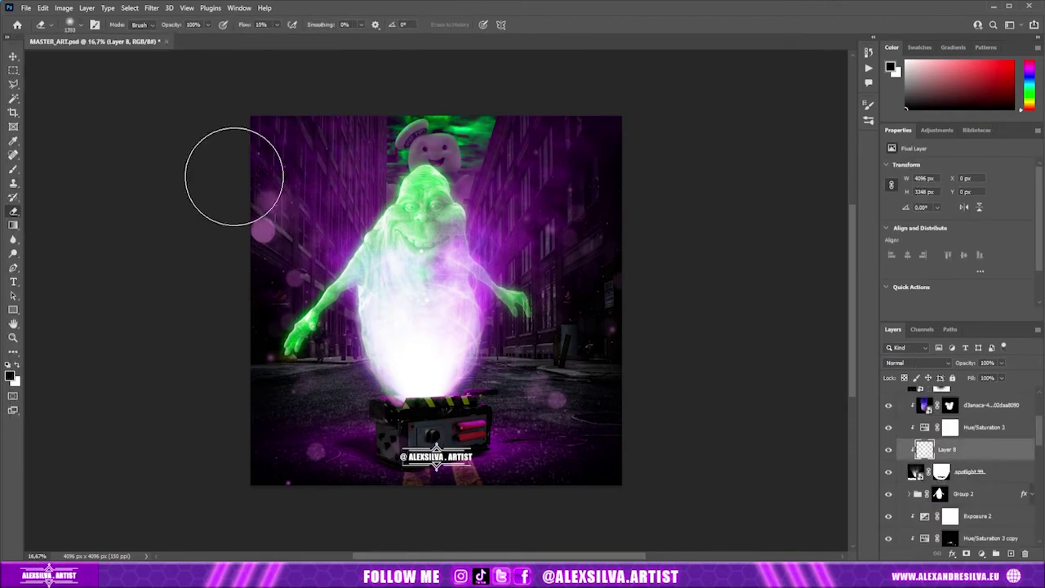
scroll(891, 414, up, 1)
scroll(892, 413, down, 2)
Flip the spotlight 99 layer with Free Transform so its beam fans upward
click(967, 458)
key(ctrl+t)
drag(637, 98, 625, 515)
scroll(566, 306, down, 1)
key(Return)
scroll(566, 306, up, 1)
key(v)
scroll(964, 474, up, 3)
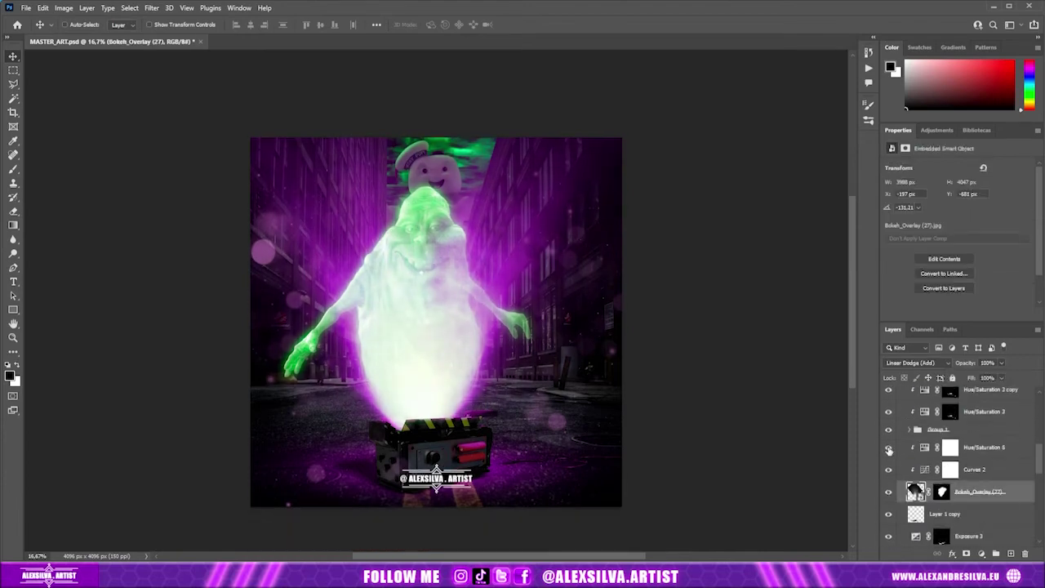
Hide Hue/Saturation 6, nudge the bokeh overlay down, and paint on Group 2's mask
click(888, 447)
drag(446, 344, 445, 378)
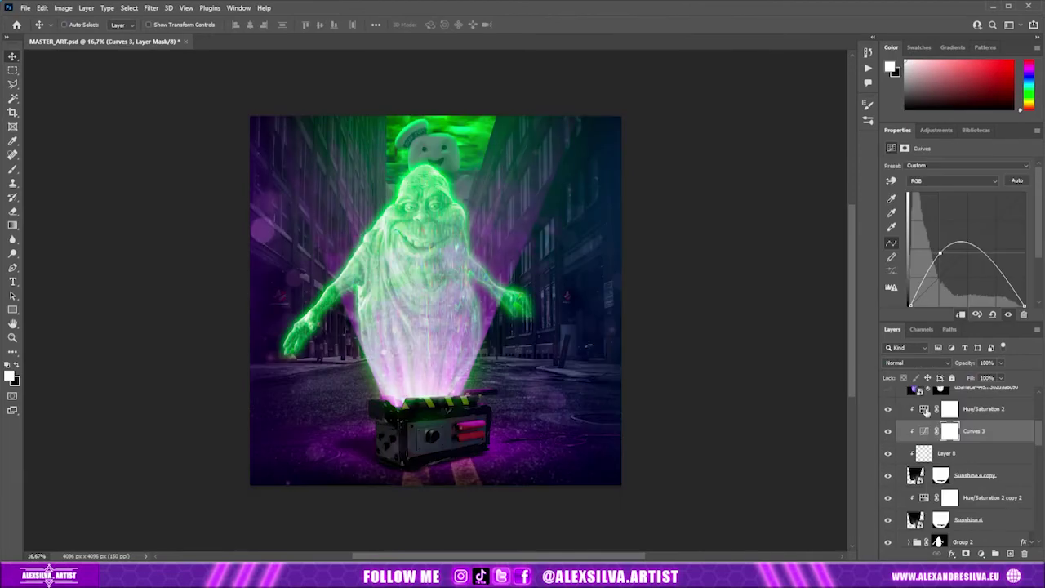
click(926, 412)
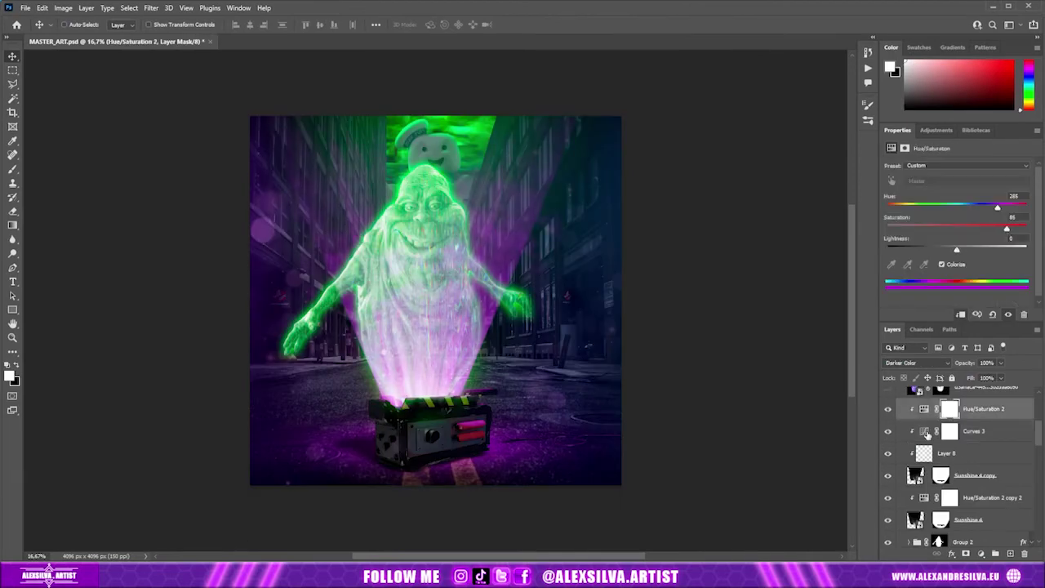
scroll(915, 412, down, 2)
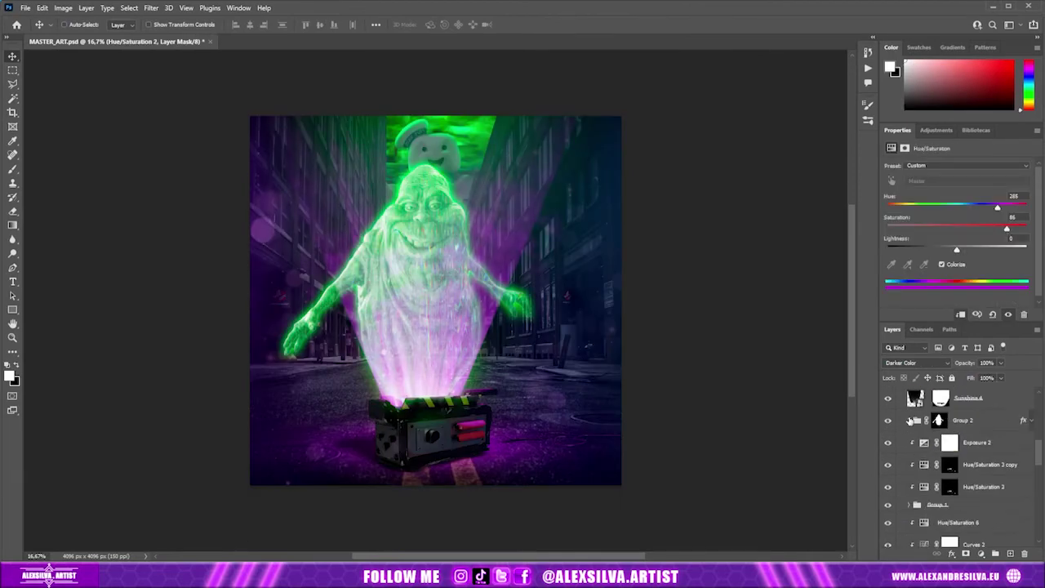
scroll(929, 462, up, 6)
scroll(929, 463, up, 3)
click(916, 425)
key(b)
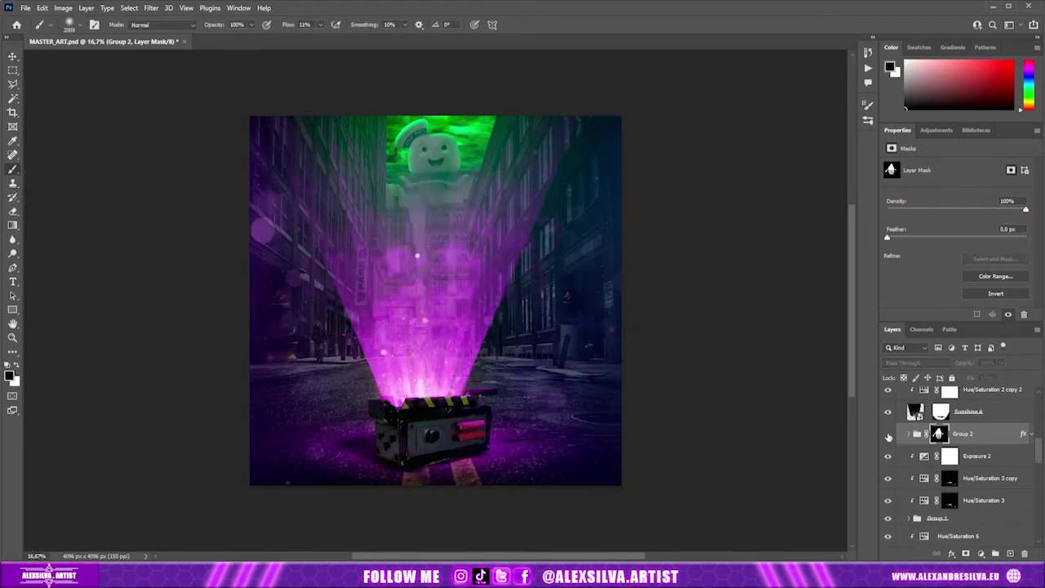
click(887, 434)
Merge the duplicated Group 3 into a single layer
click(929, 441)
right_click(937, 444)
click(997, 60)
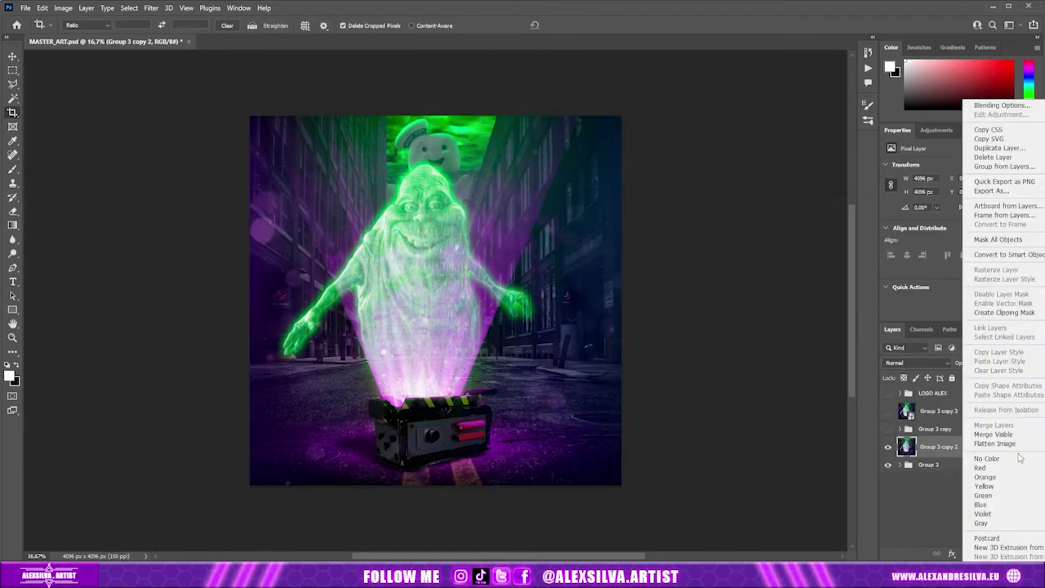
Delete the extra Group 3 copy 3 layer
key(Delete)
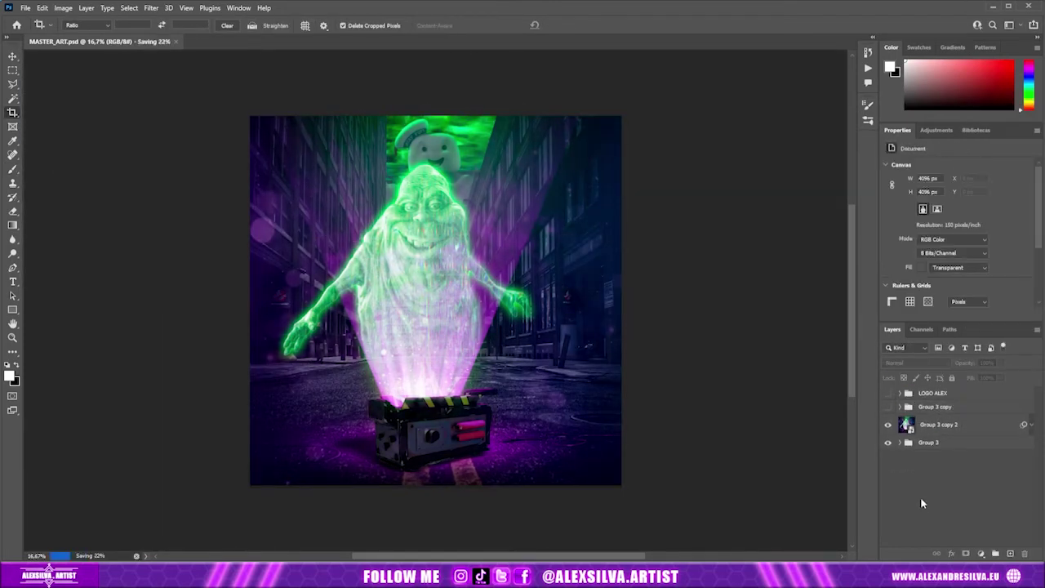